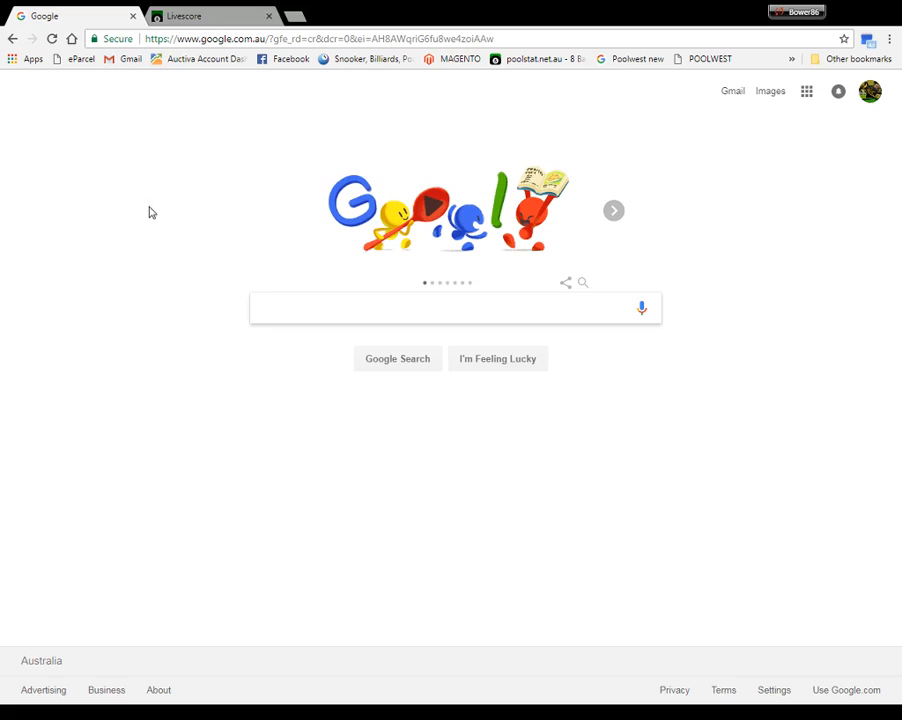
Open the site livescoretest.poolstat.net.au in place of the Google page
drag(508, 38, 141, 48)
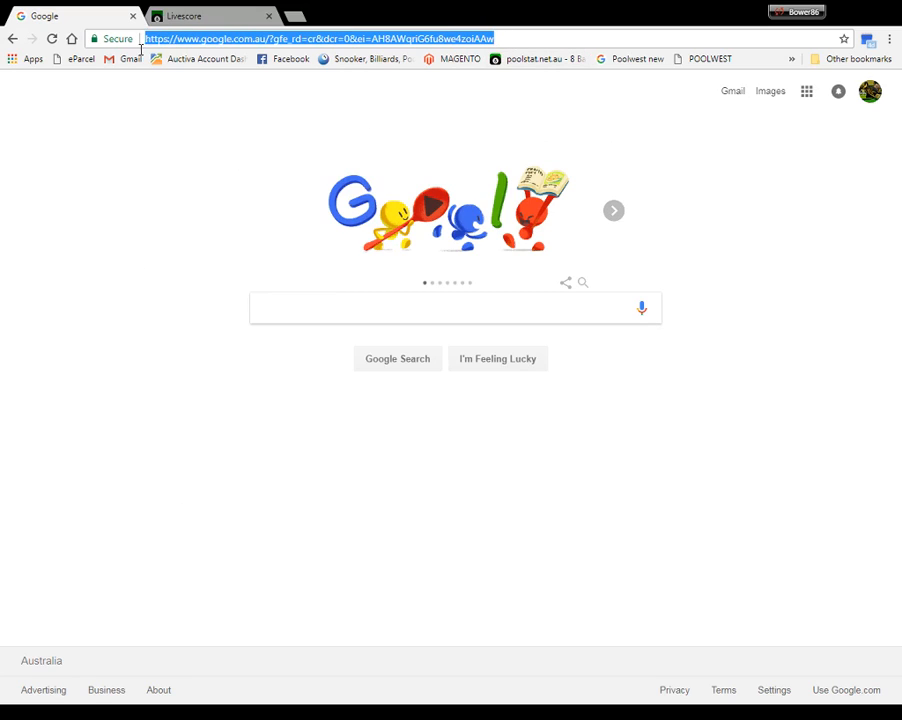
text(livescoretes)
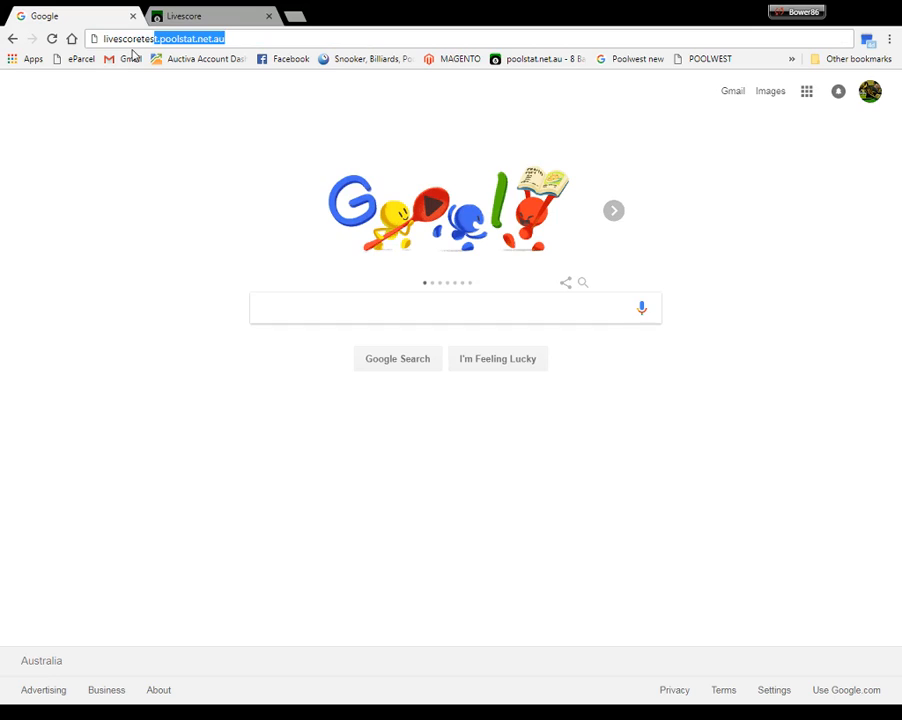
text(t.poolstat.net.au)
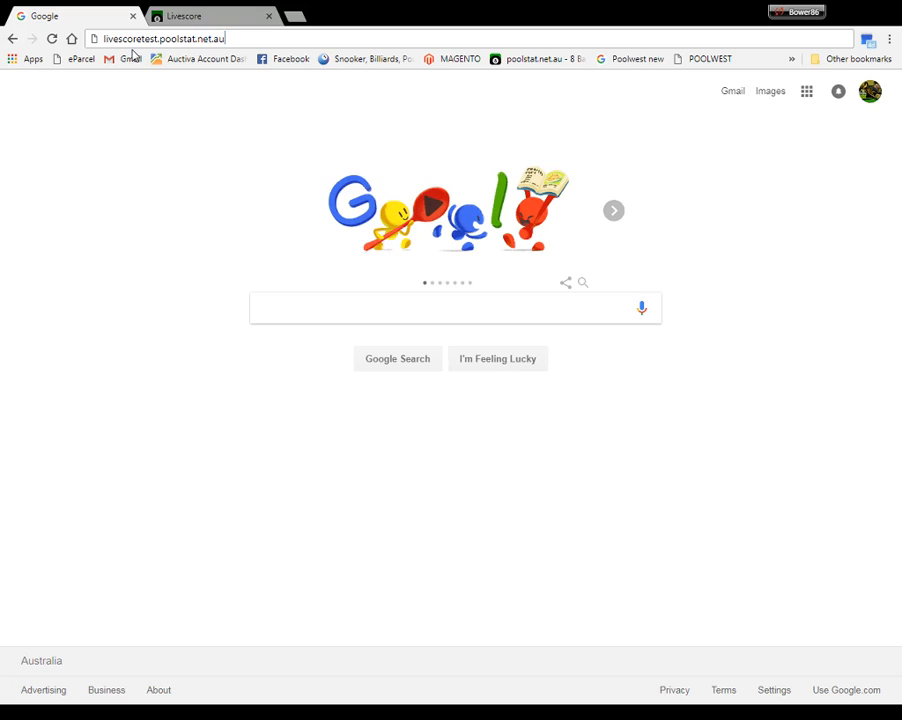
key(Return)
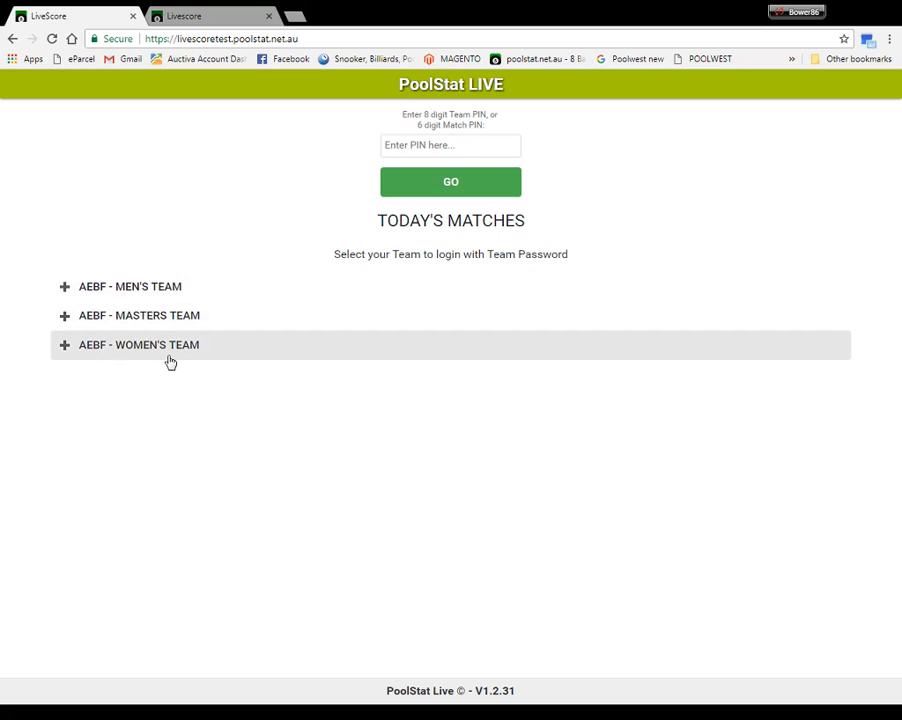
Choose Western Australia from its AEBF Masters Team match against New South Wales and enter the team password
click(66, 317)
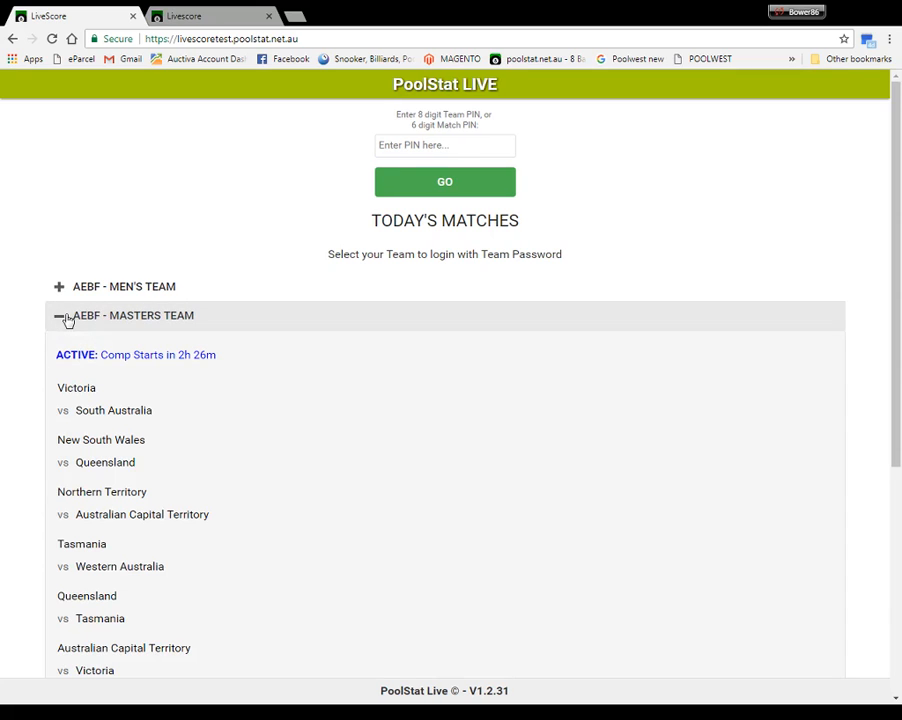
scroll(293, 374, down, 1)
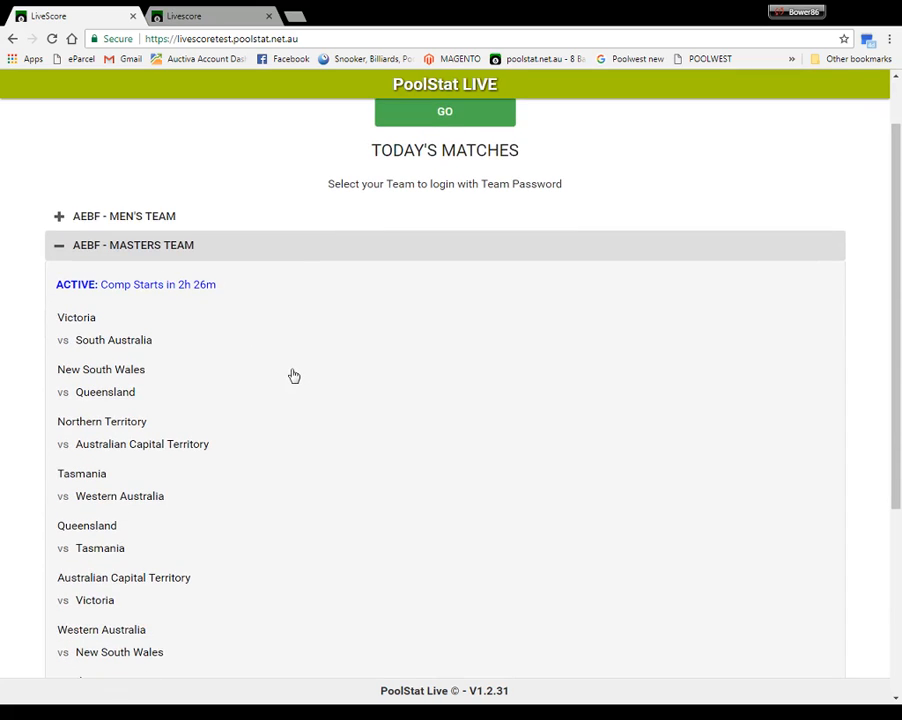
scroll(293, 375, down, 2)
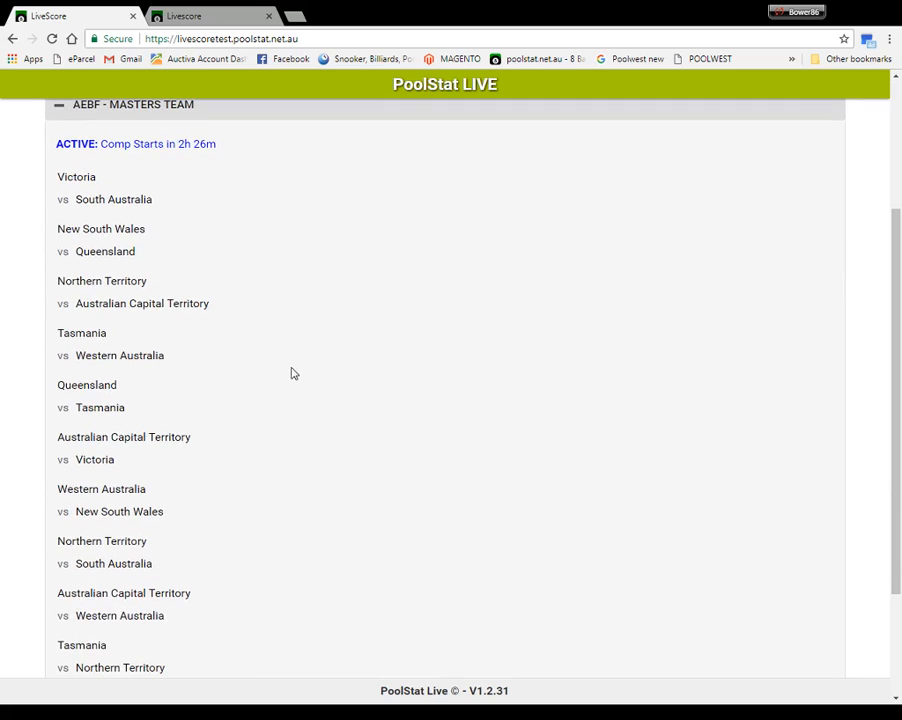
click(110, 492)
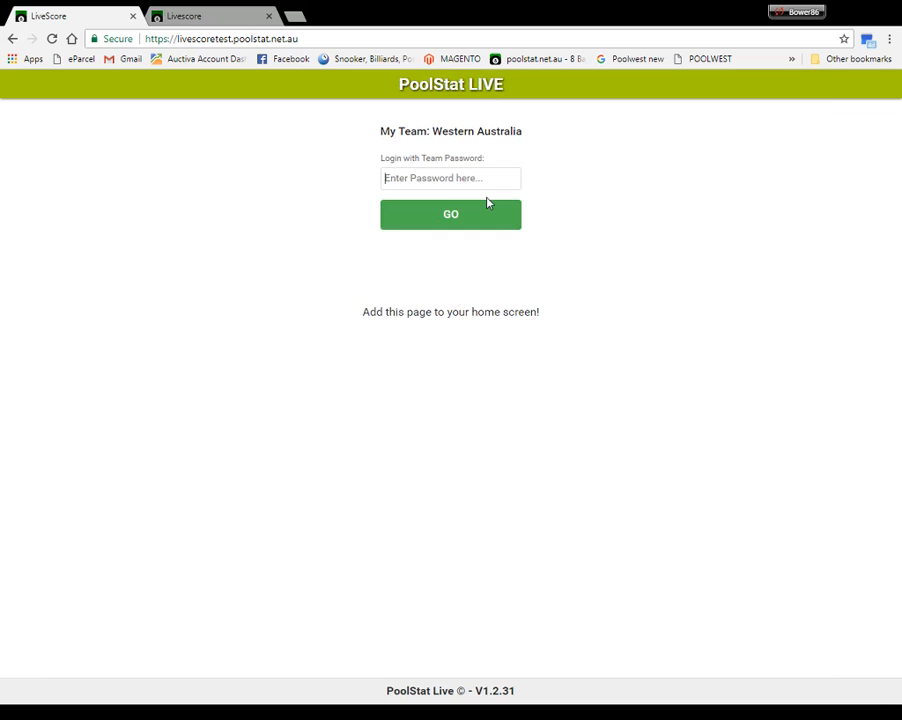
text(***)
Switch to the logged-in Livescore page and review the match options for Western Australia versus New South Wales
click(238, 20)
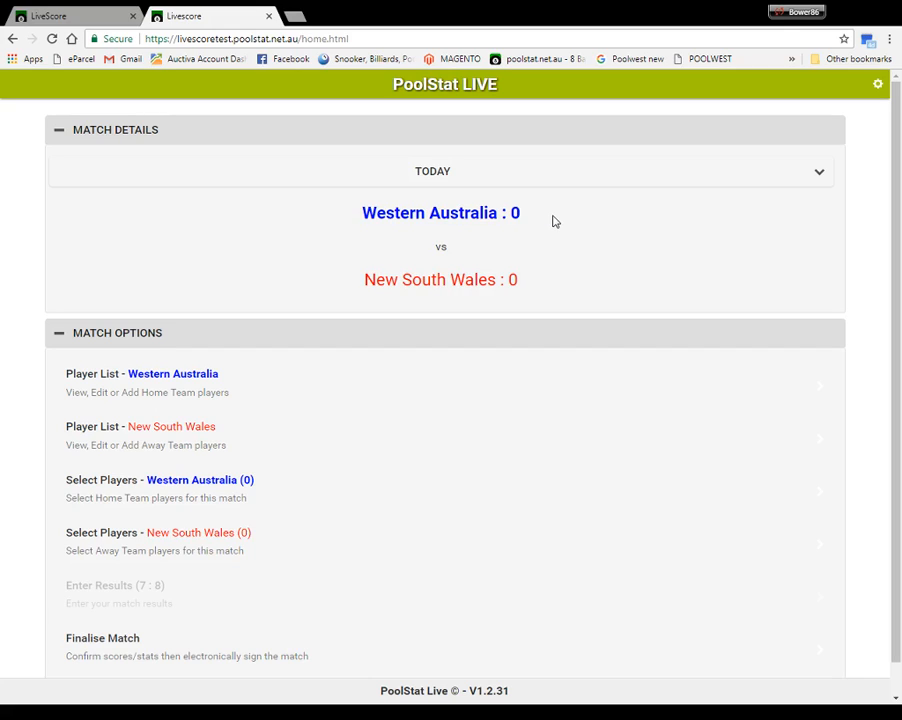
scroll(636, 216, down, 1)
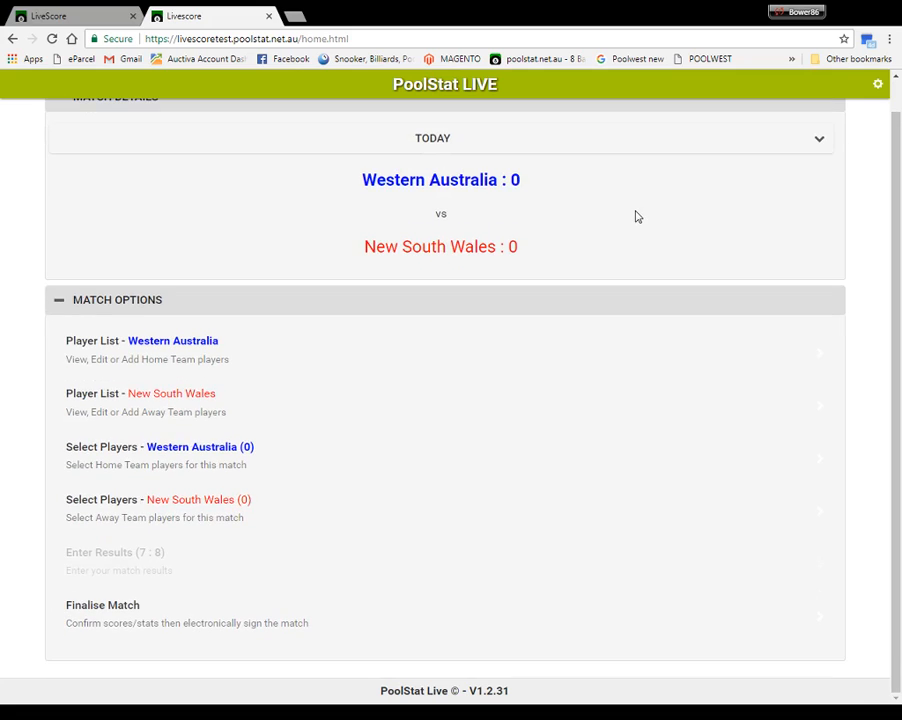
scroll(630, 216, up, 1)
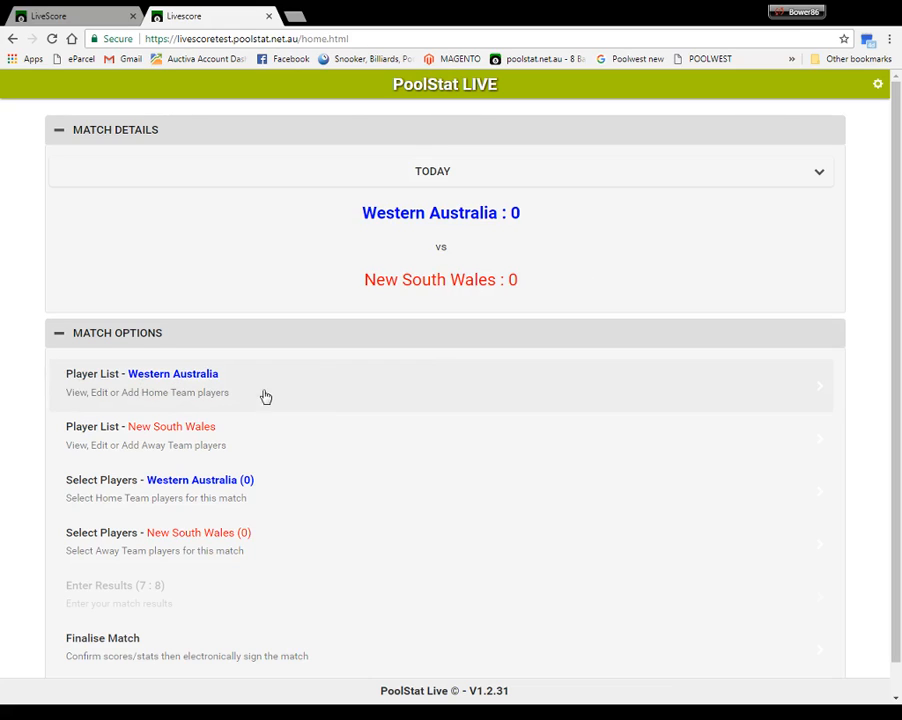
Add a new player to the Western Australia player list, entering the player's full name
click(221, 387)
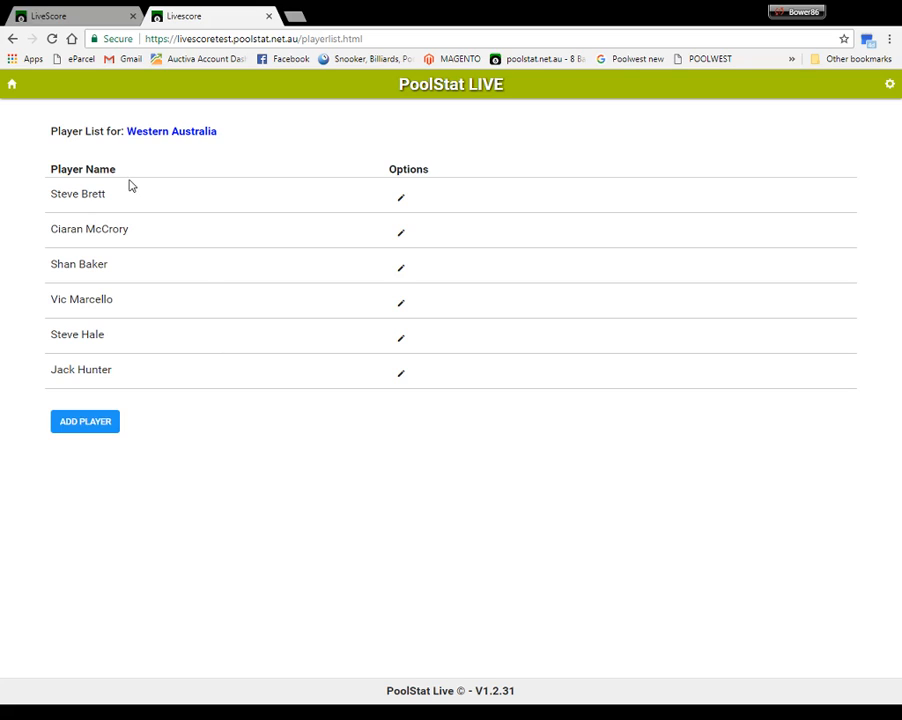
click(84, 424)
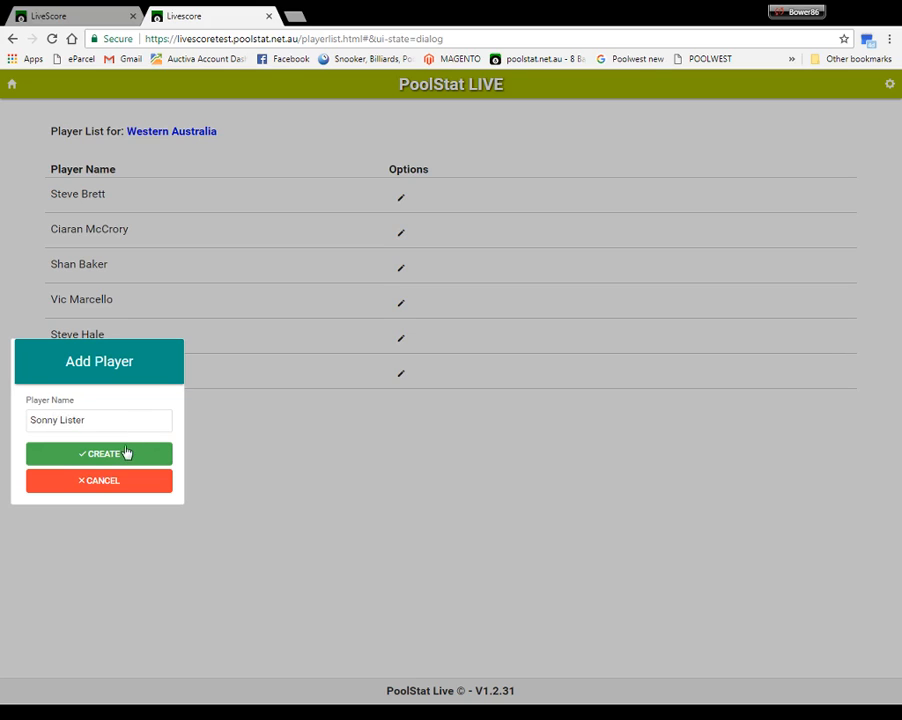
click(120, 453)
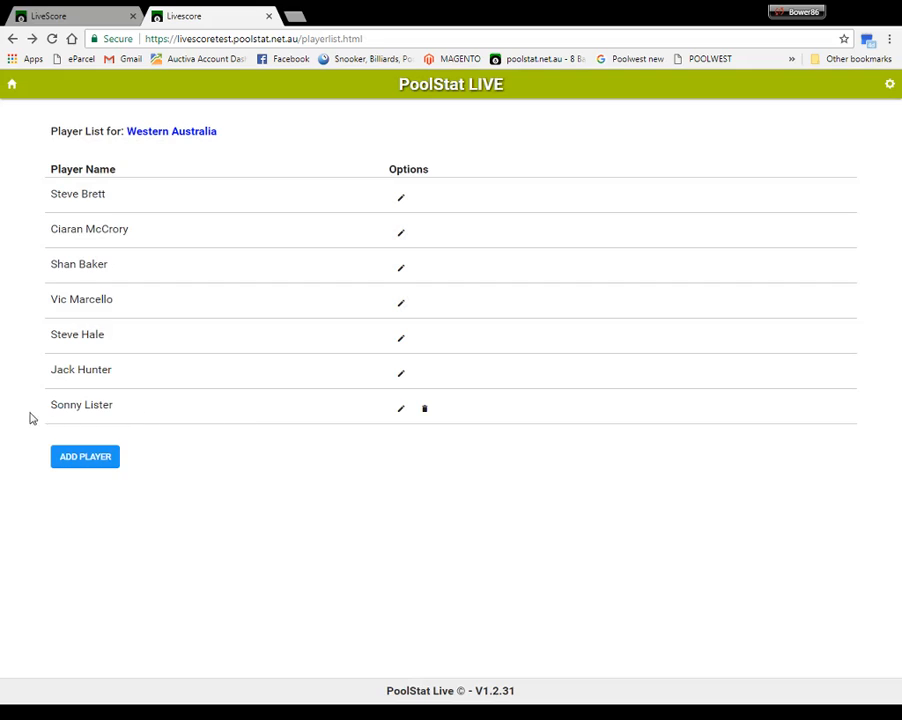
Delete the newly added player from the Western Australia list and return to the match home page
click(425, 411)
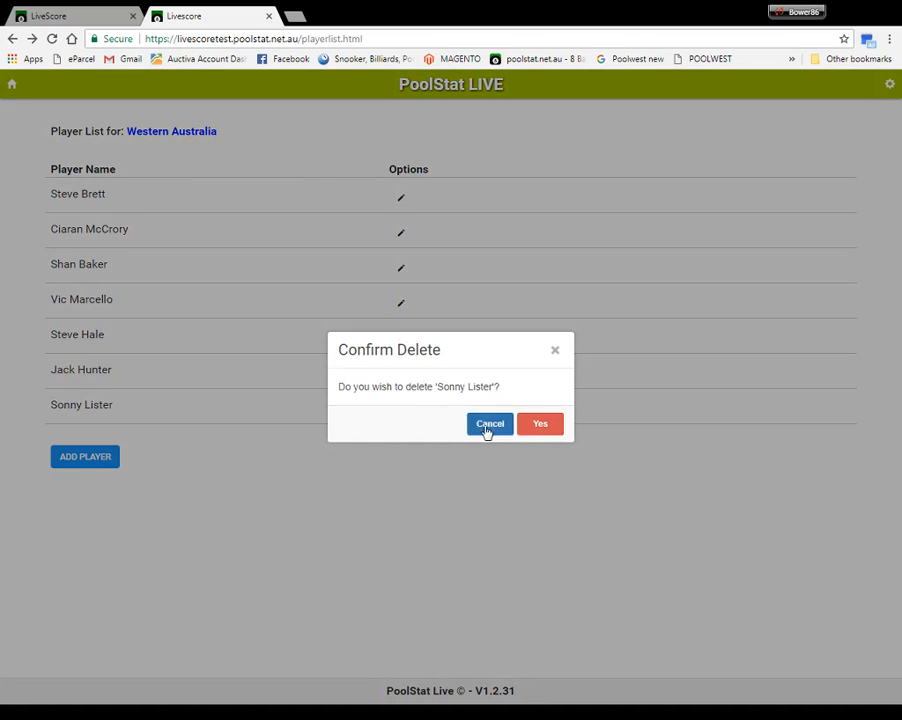
click(544, 427)
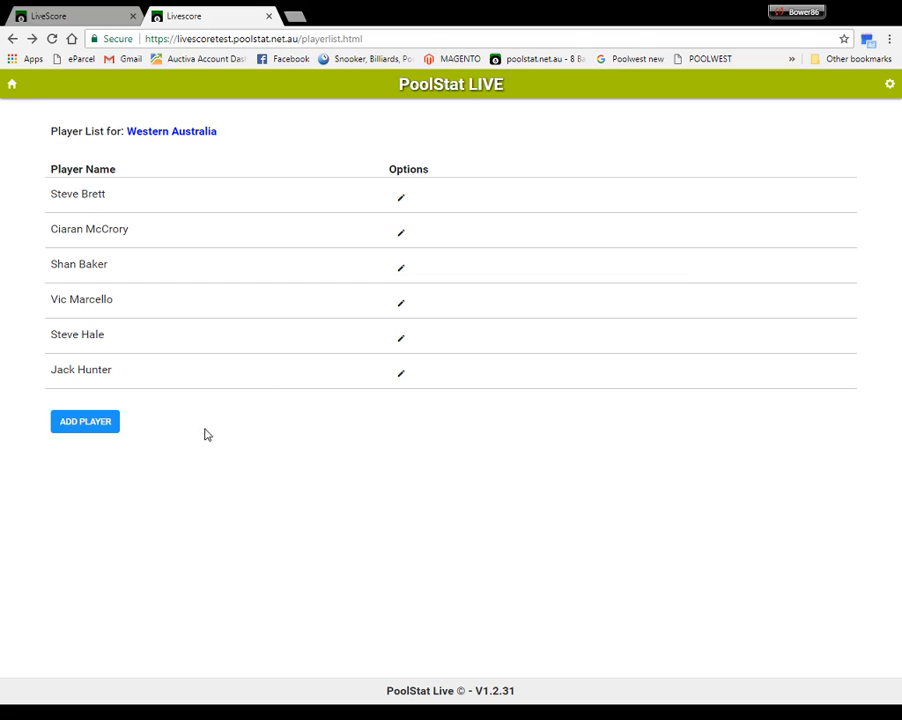
click(13, 88)
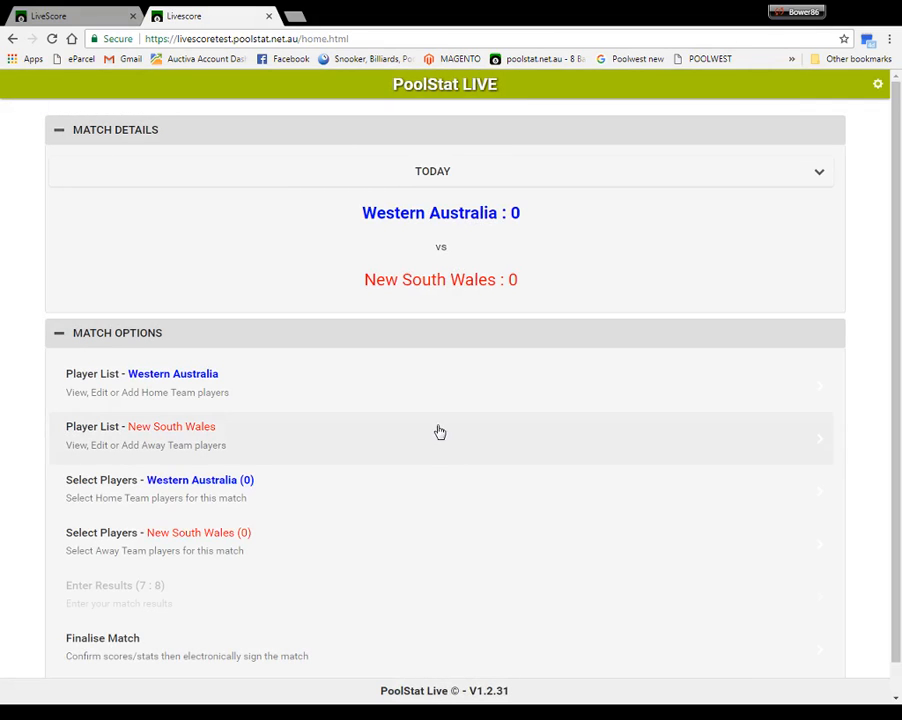
Select Western Australia's match players in the order first, third, second, fourth, fifth and sixth listed, and preview the singles rounds
scroll(432, 412, down, 1)
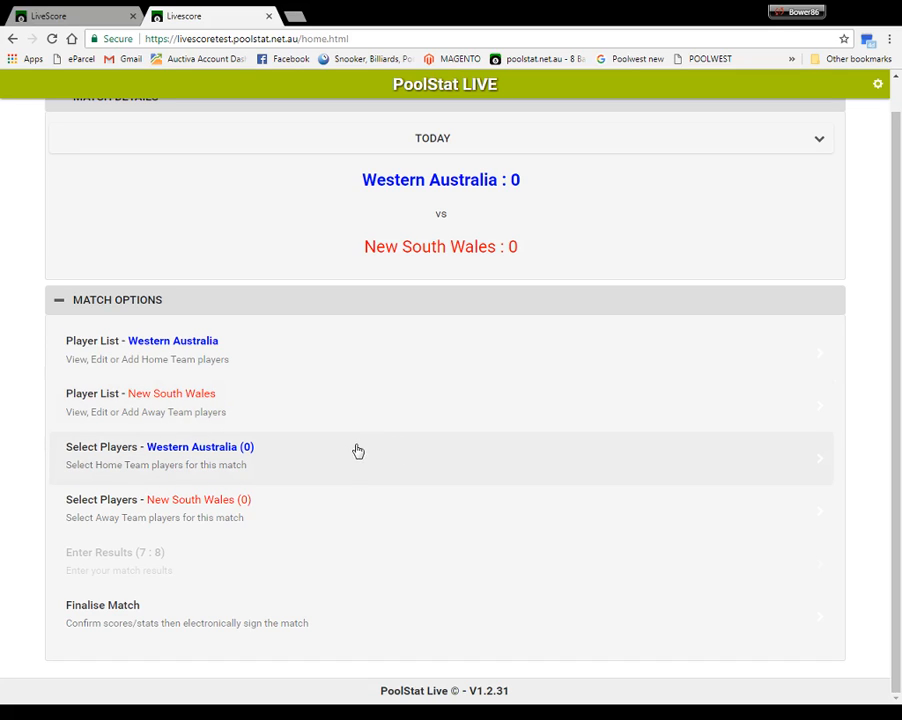
click(171, 461)
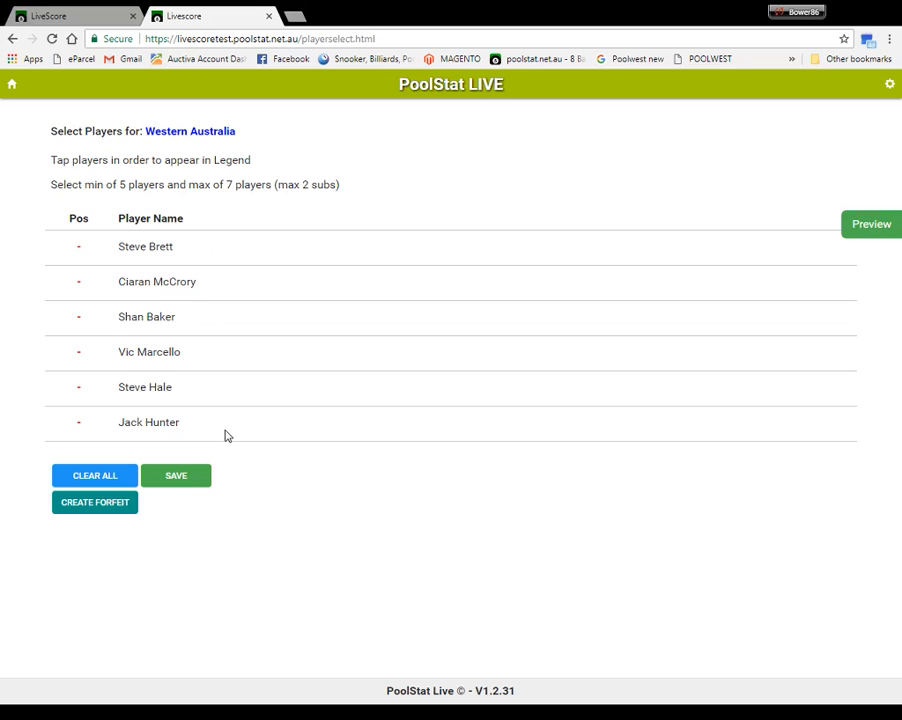
click(174, 251)
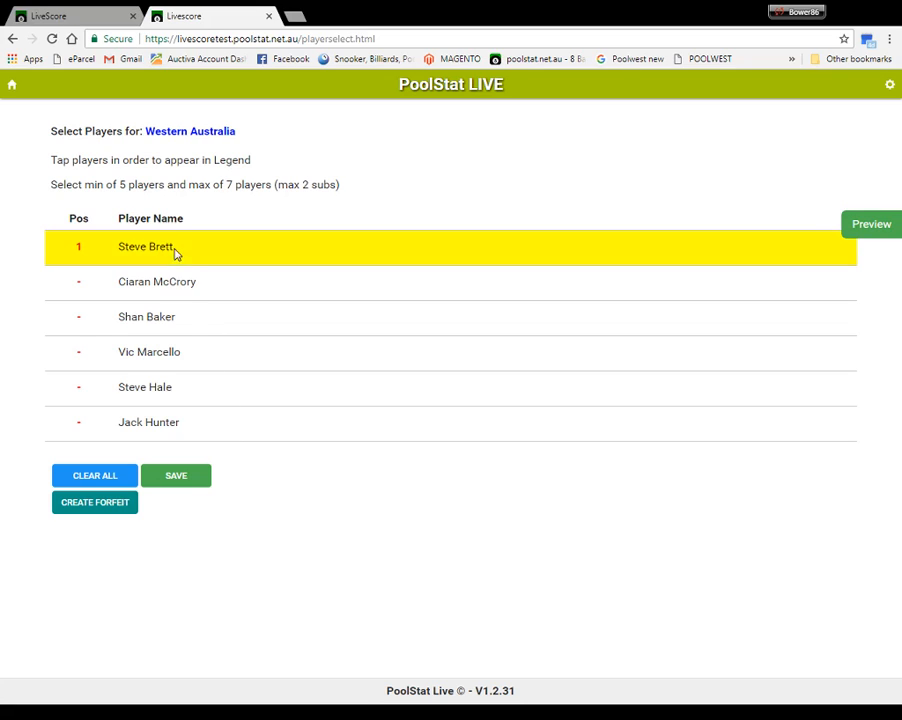
click(192, 321)
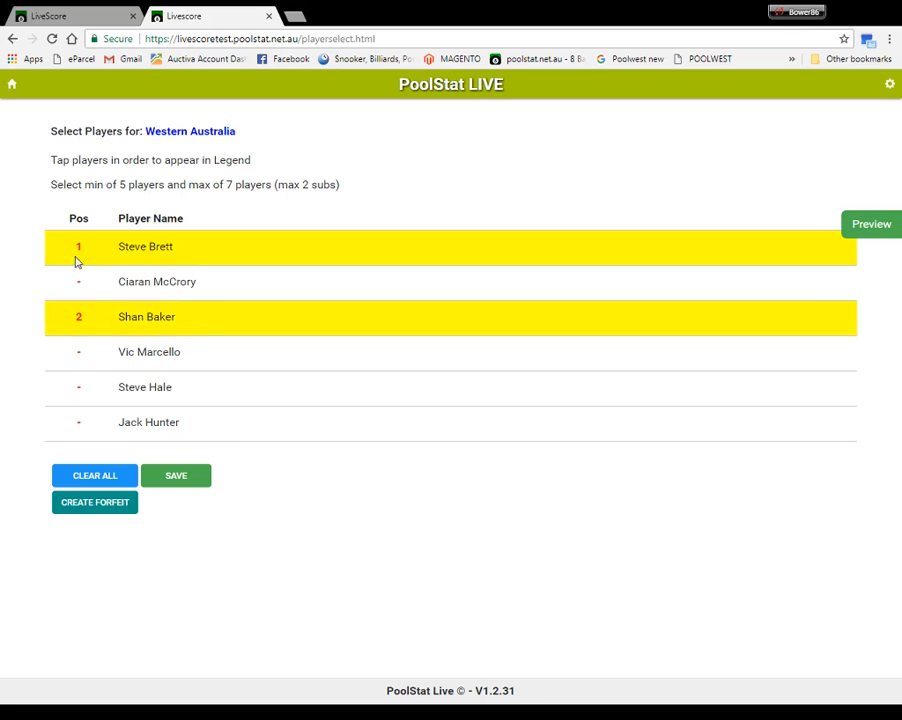
click(175, 284)
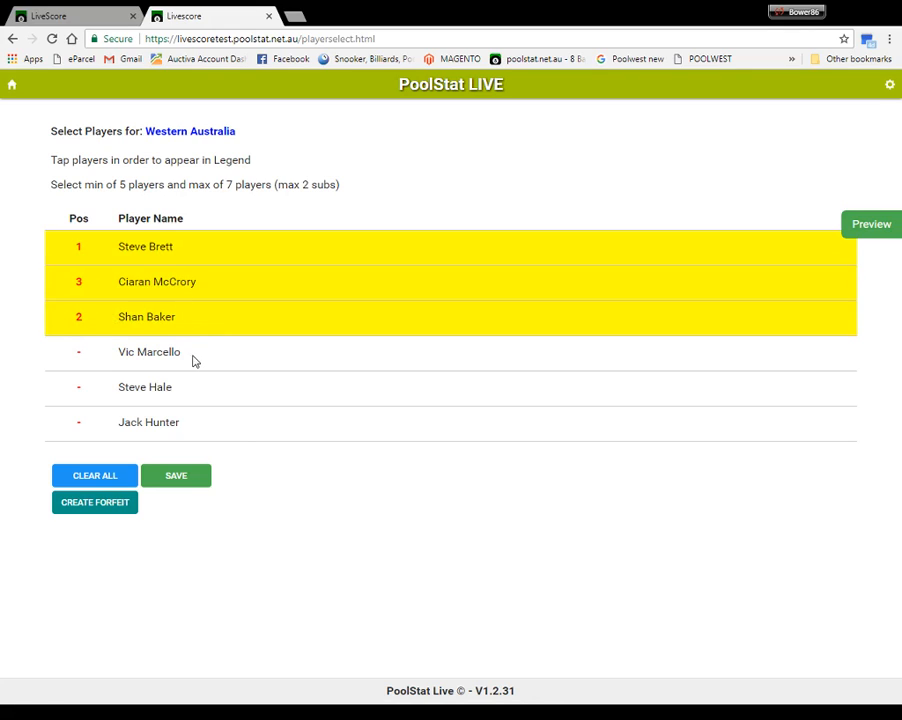
click(192, 358)
click(189, 390)
click(188, 418)
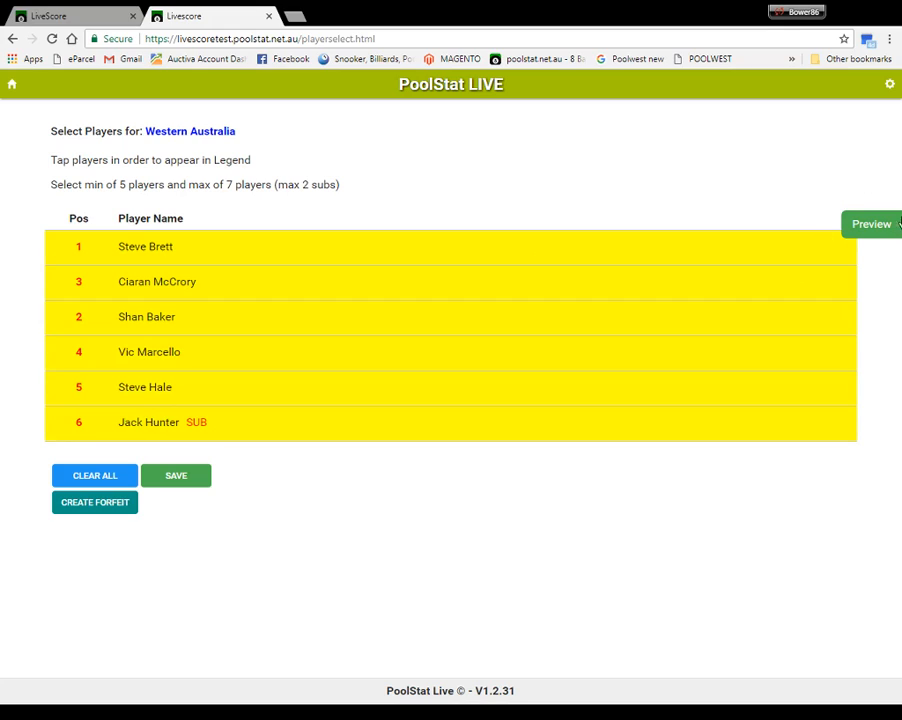
click(867, 230)
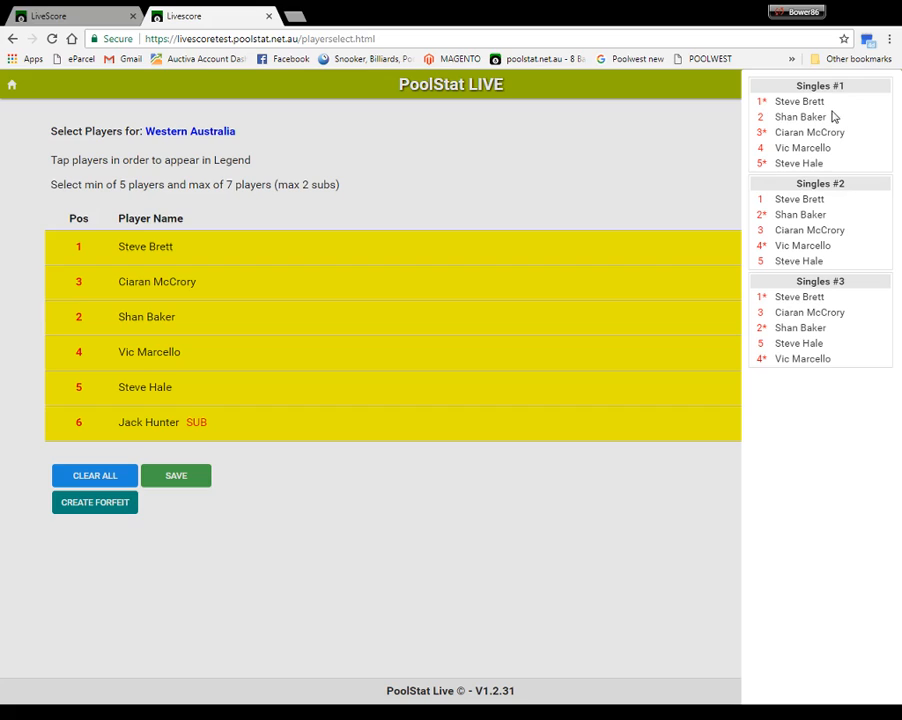
click(580, 500)
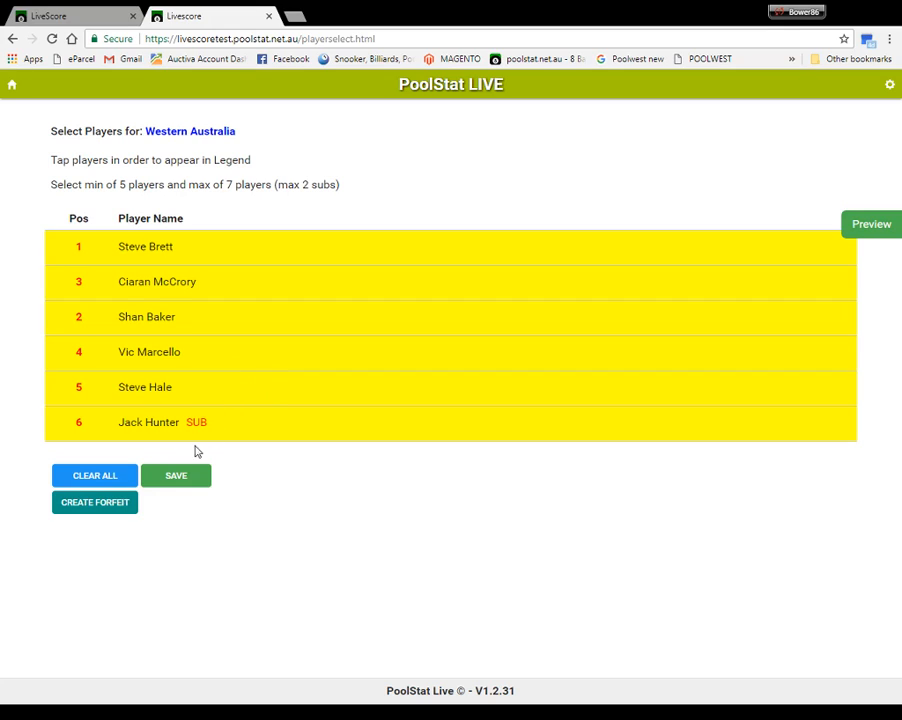
Clear the Western Australia selection and reselect all six players in reverse order, from the last listed to the first
click(101, 478)
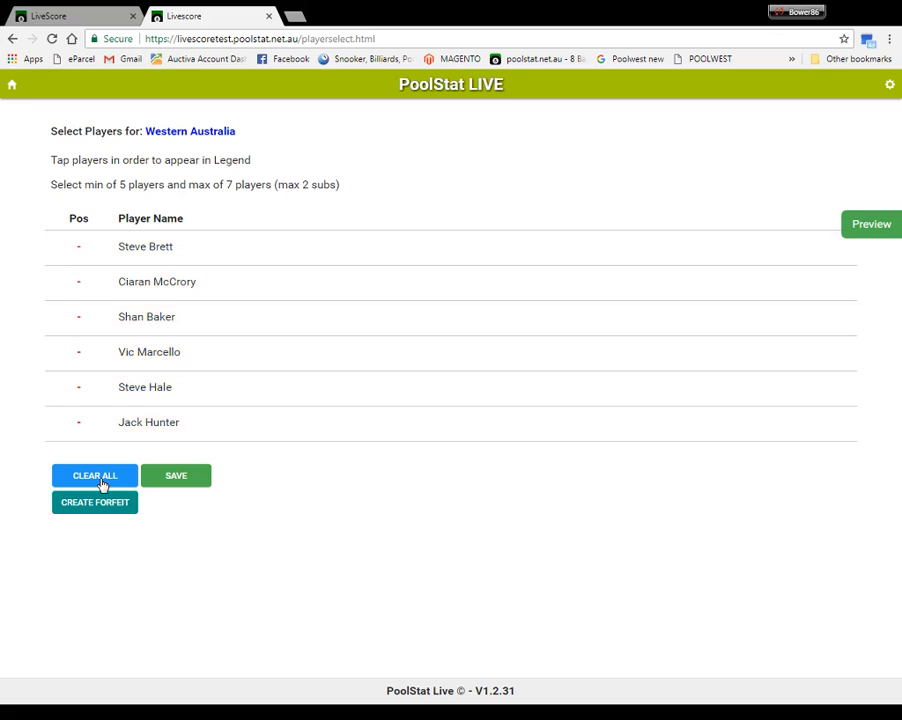
click(109, 430)
click(105, 396)
click(107, 356)
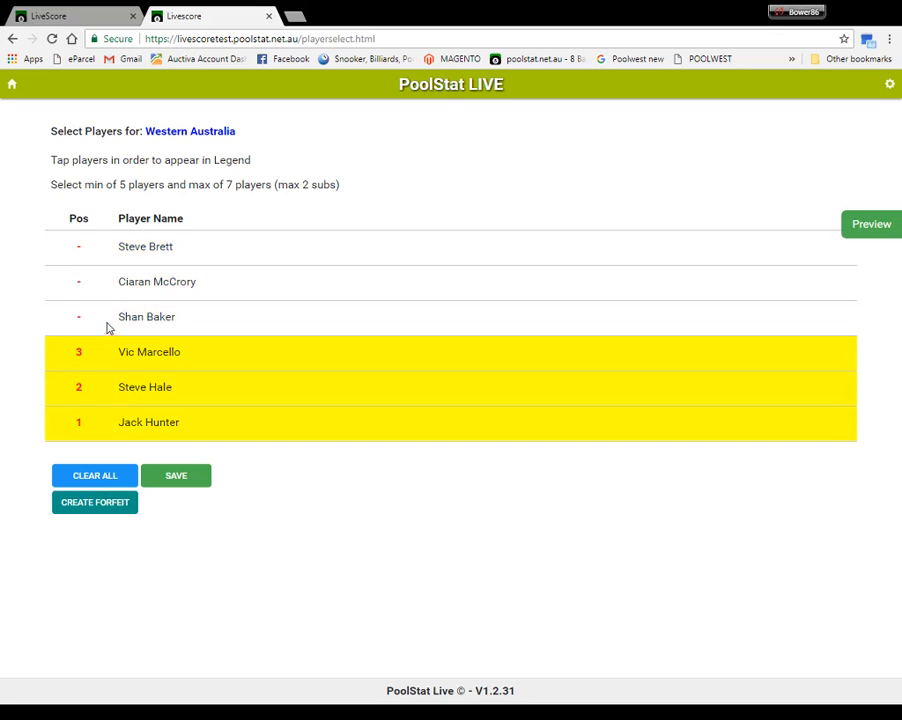
click(107, 324)
click(115, 282)
click(234, 242)
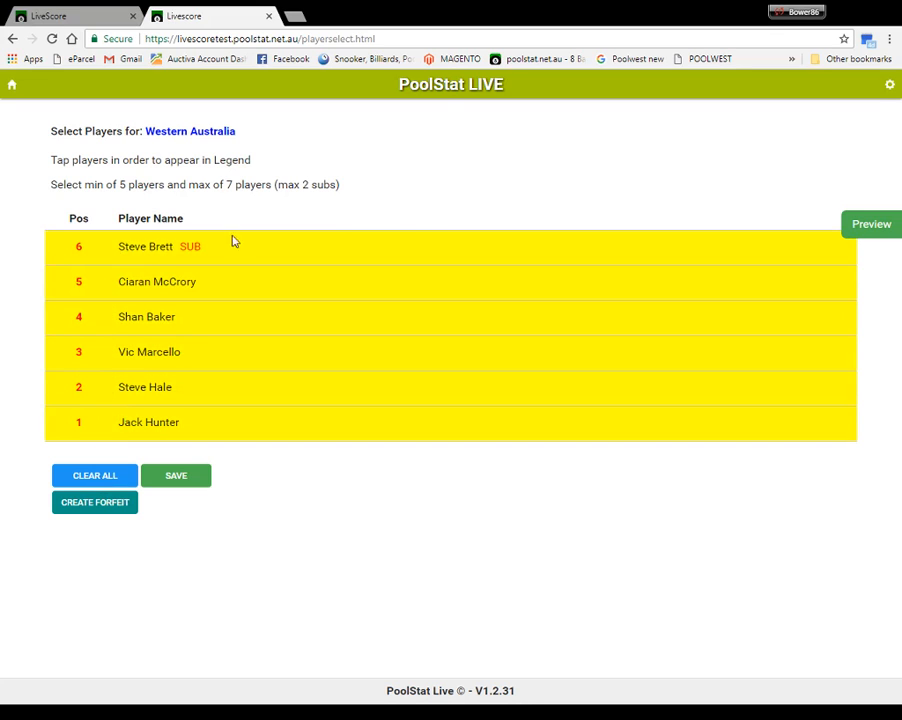
Preview the singles rounds for the reversed line-up, save the selection and return to the match home page
click(855, 234)
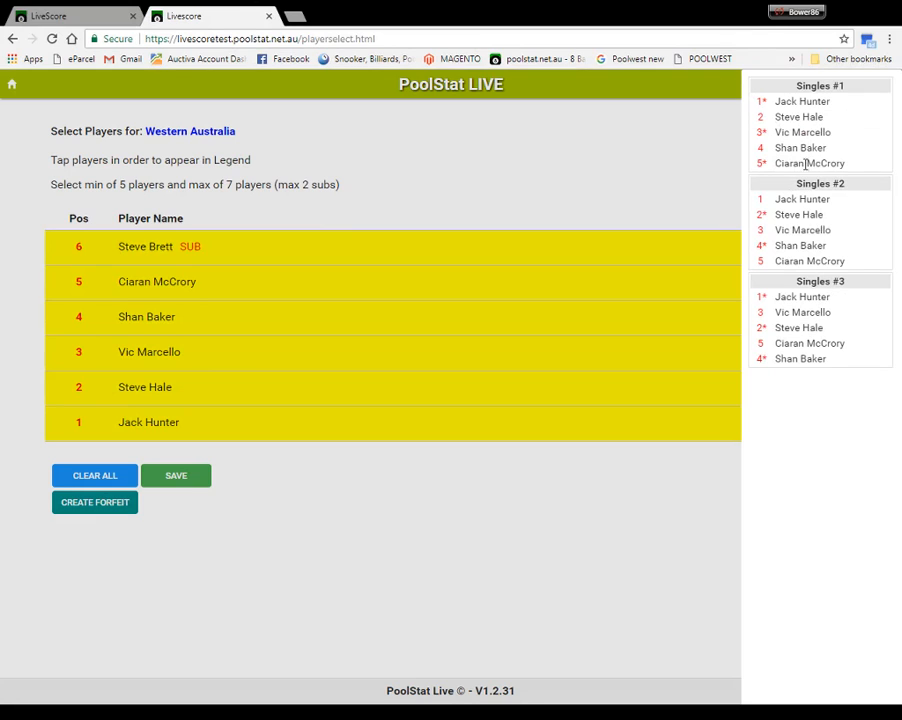
click(364, 501)
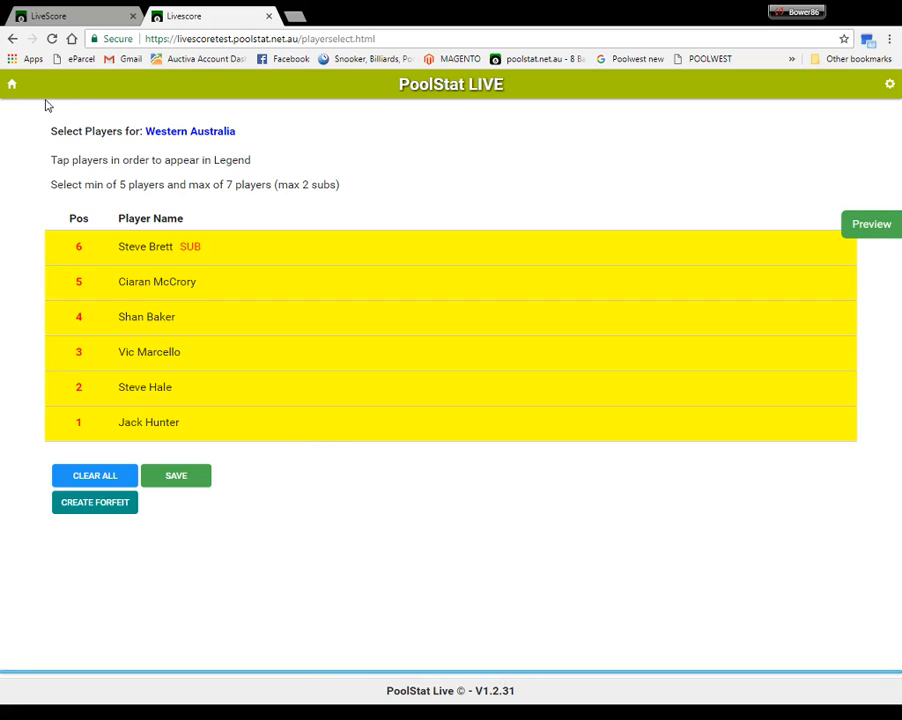
click(13, 87)
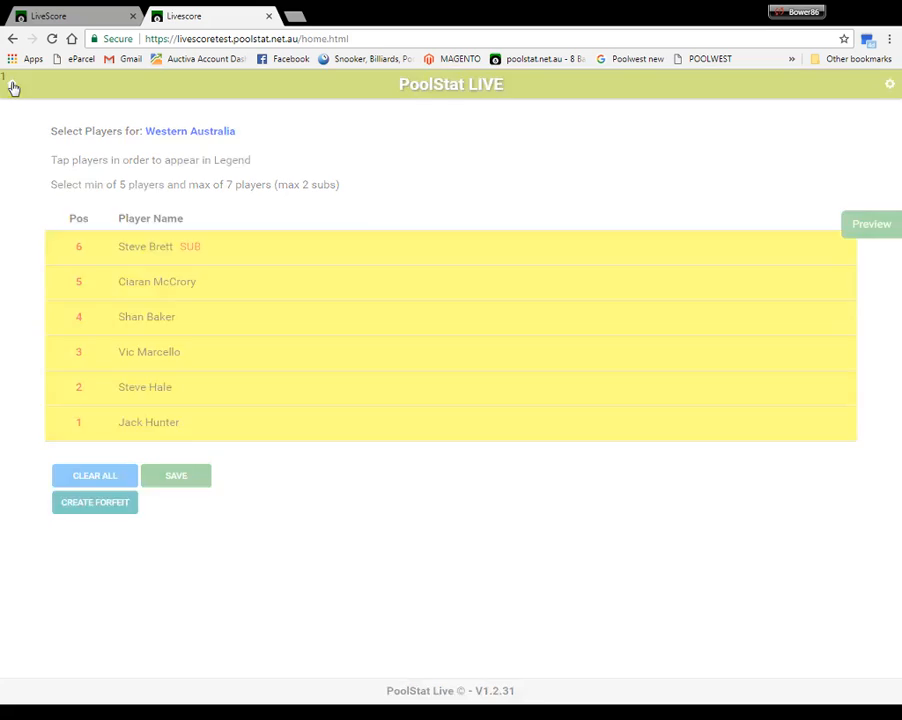
Select all six New South Wales players for the match in their listed order, as positions A to F
scroll(410, 338, down, 1)
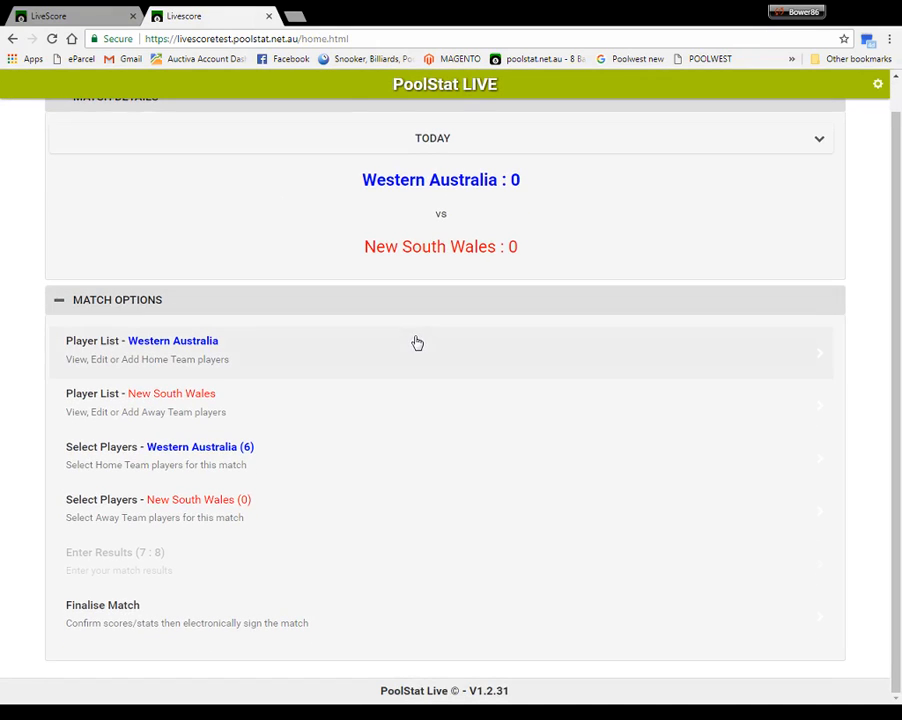
click(183, 514)
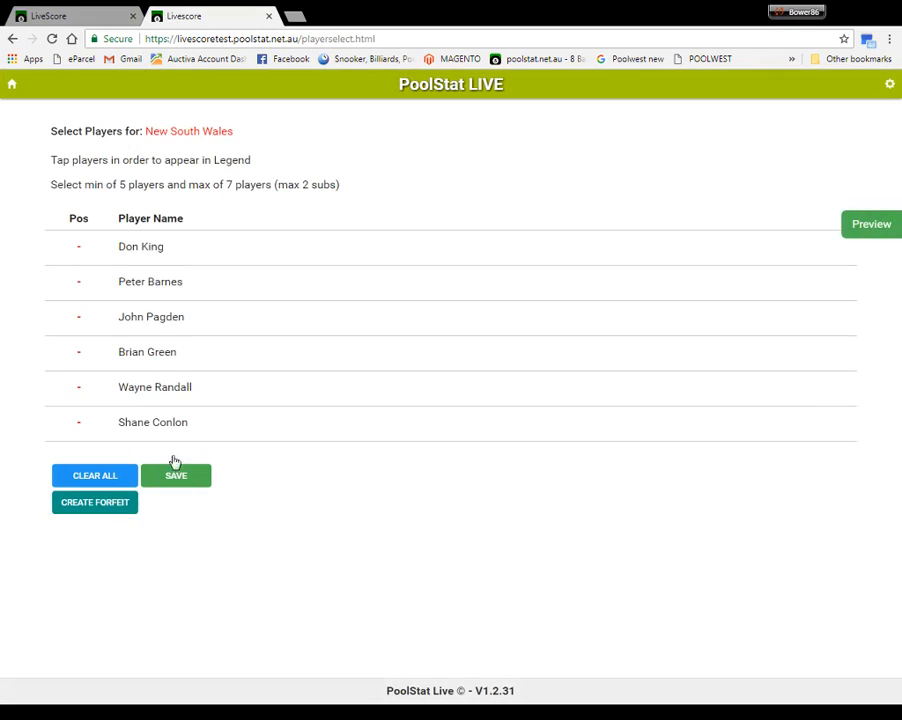
click(156, 246)
click(156, 279)
click(182, 320)
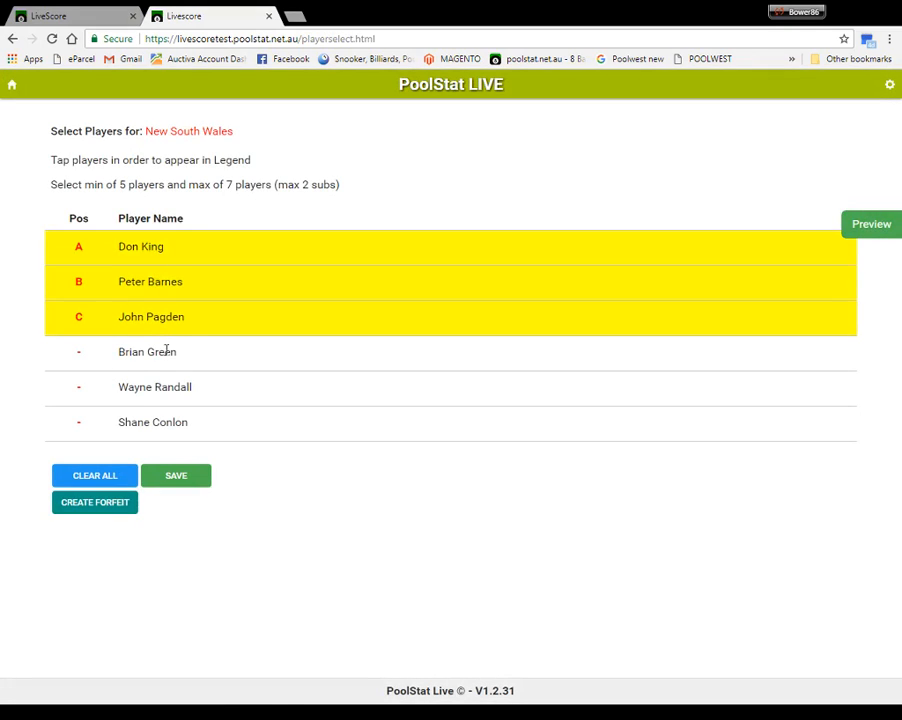
click(167, 352)
click(167, 387)
click(166, 418)
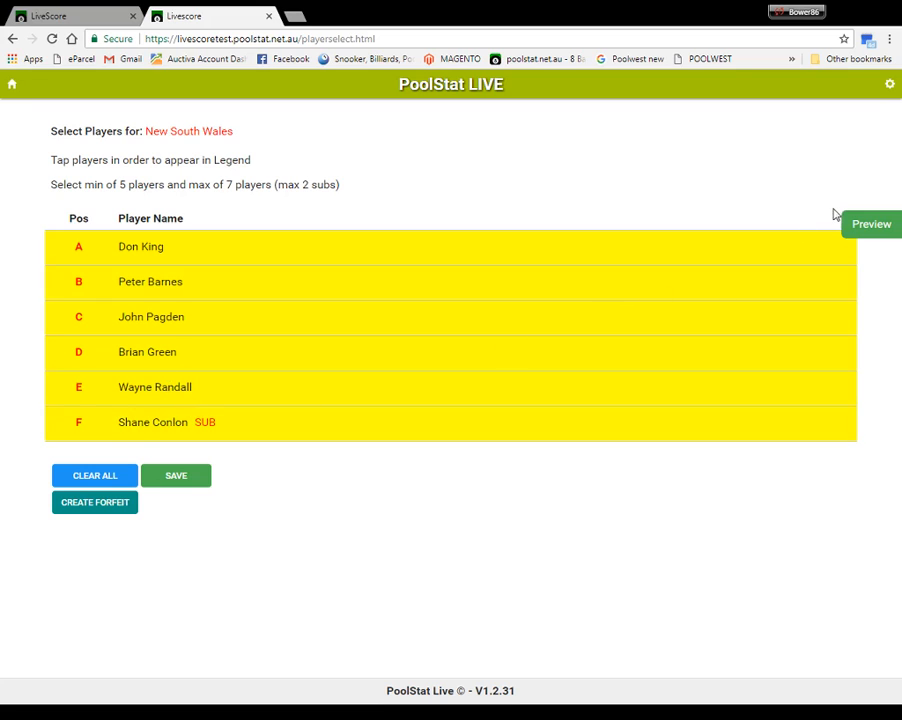
Preview the singles rounds for the New South Wales line-up, save the selection and return to the match home page
click(863, 230)
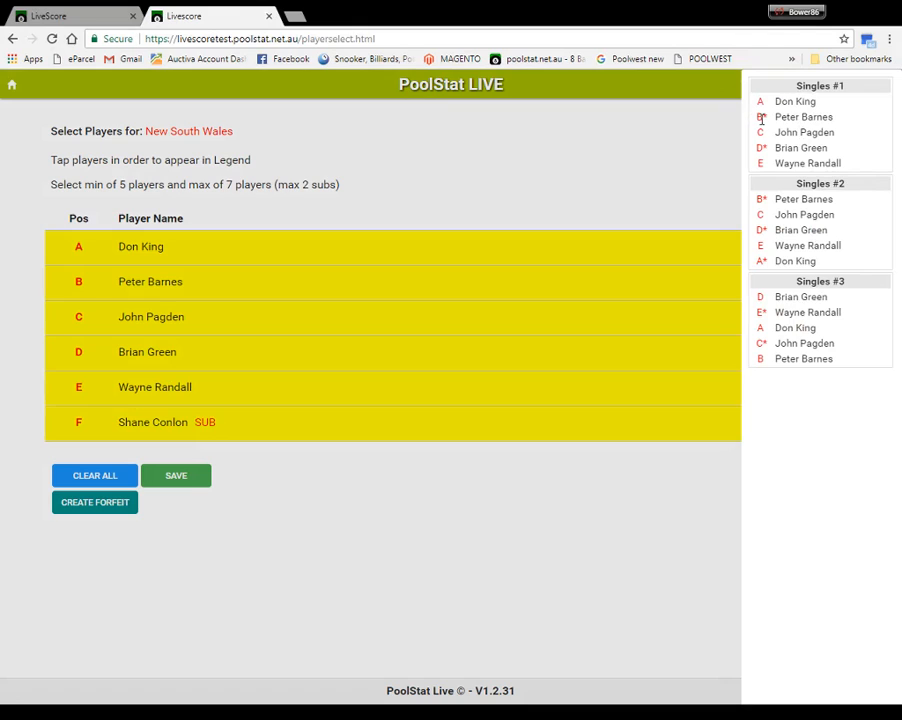
click(280, 544)
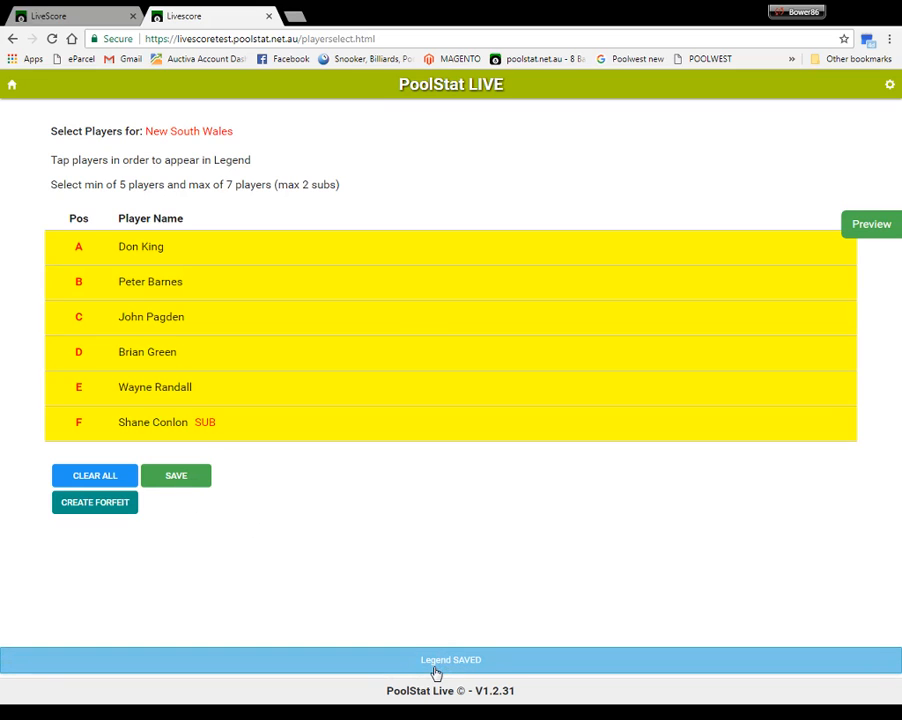
click(13, 89)
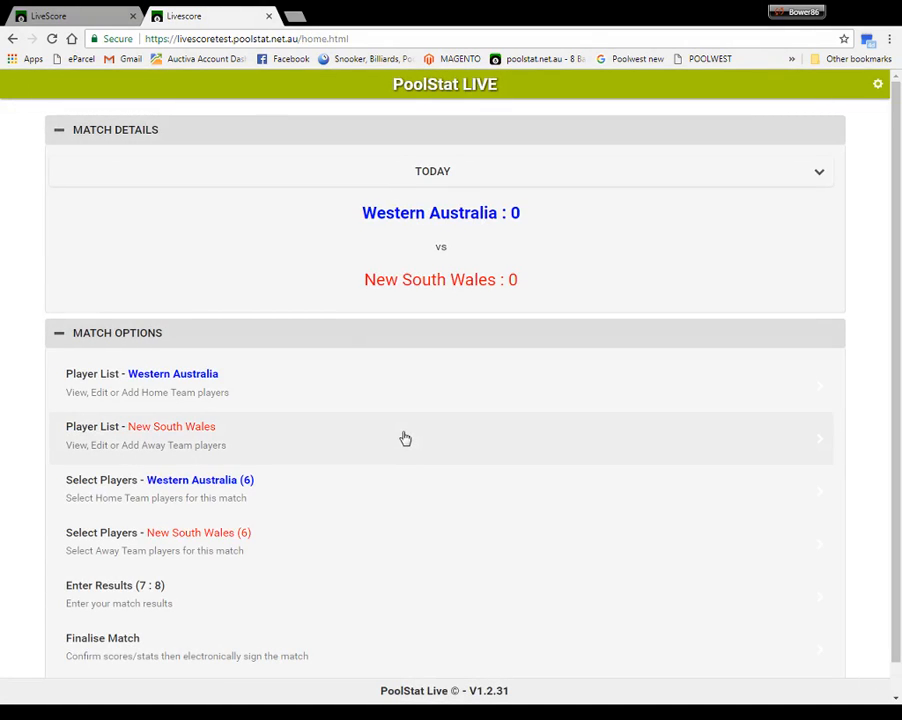
Open results entry for the match as Western Australia and collapse the legend above the Singles #1 frames
scroll(402, 437, down, 1)
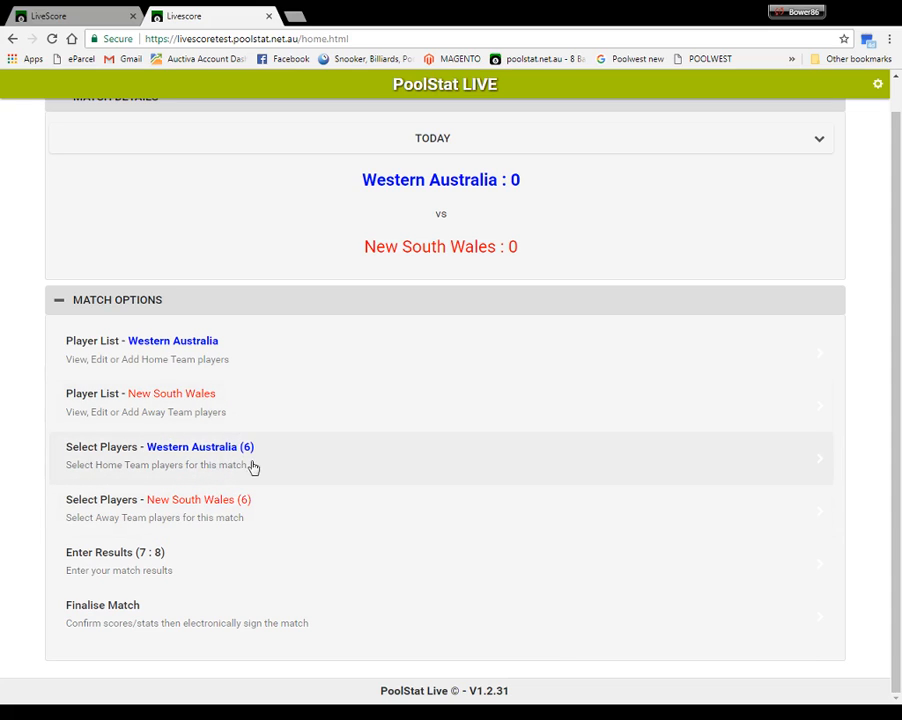
click(122, 564)
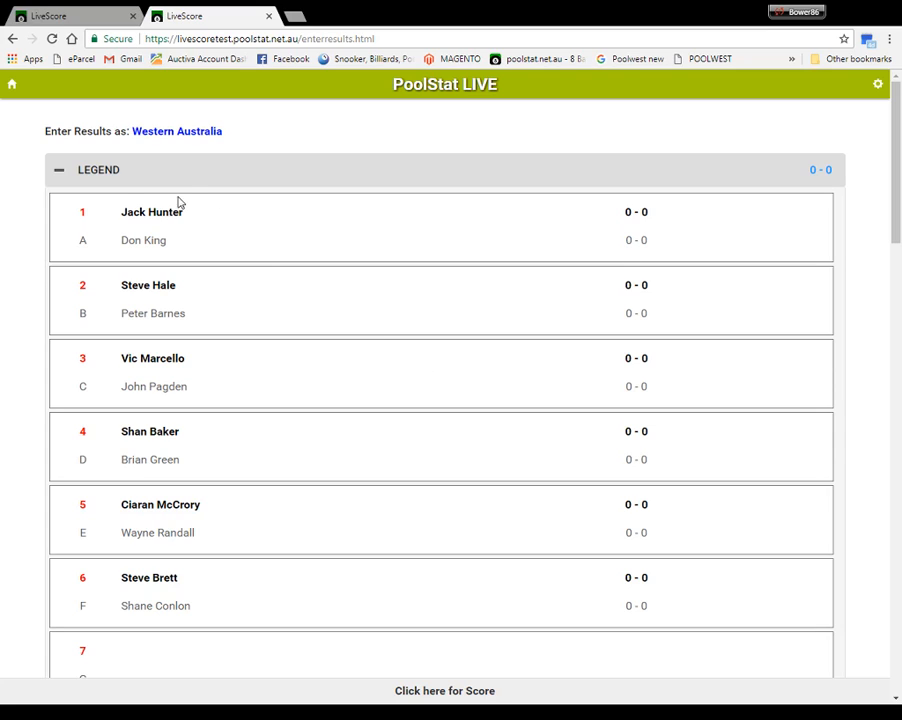
click(60, 177)
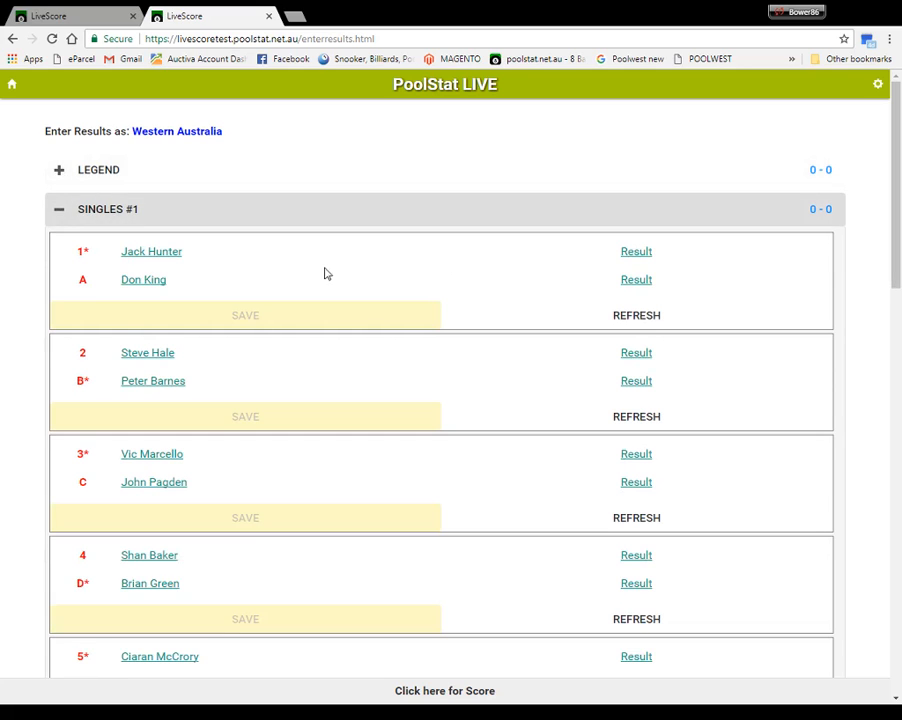
scroll(418, 280, down, 1)
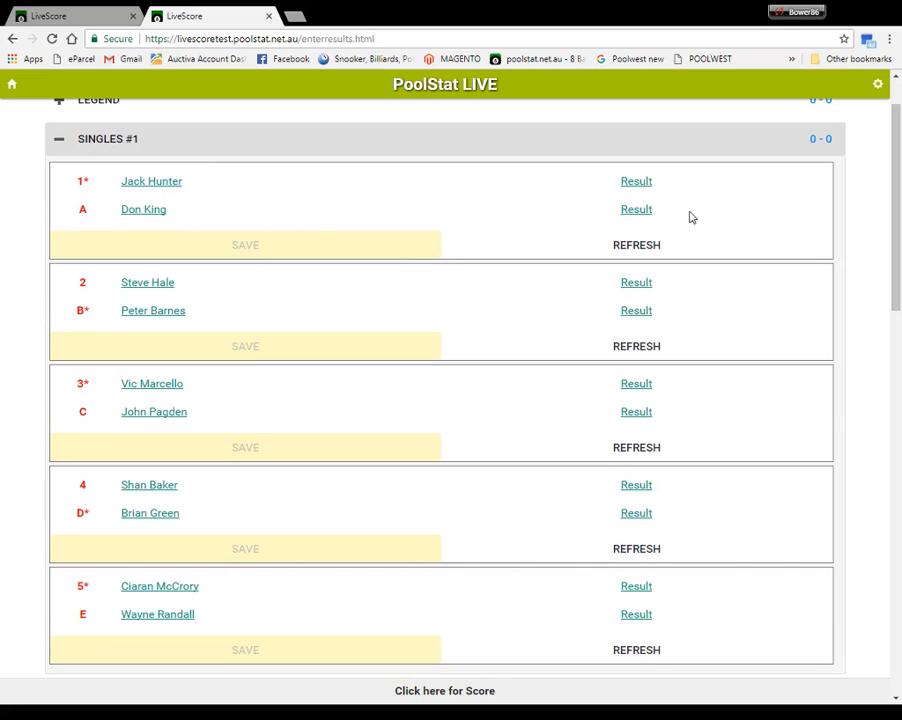
Save a Master Break for position 1 in the first Singles #1 frame, undo that result and refresh the frame
click(636, 182)
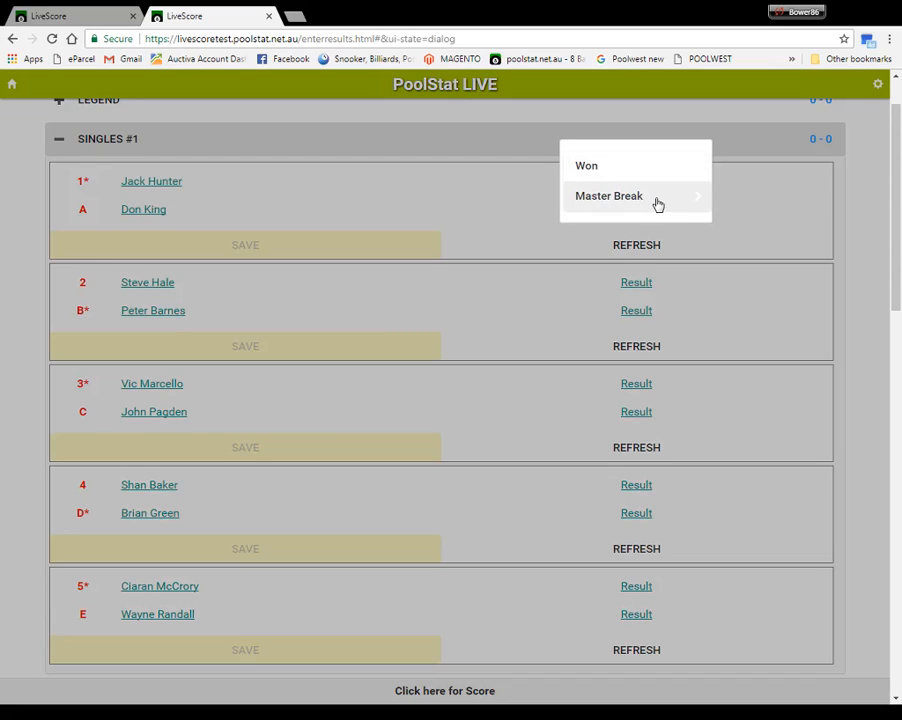
click(658, 200)
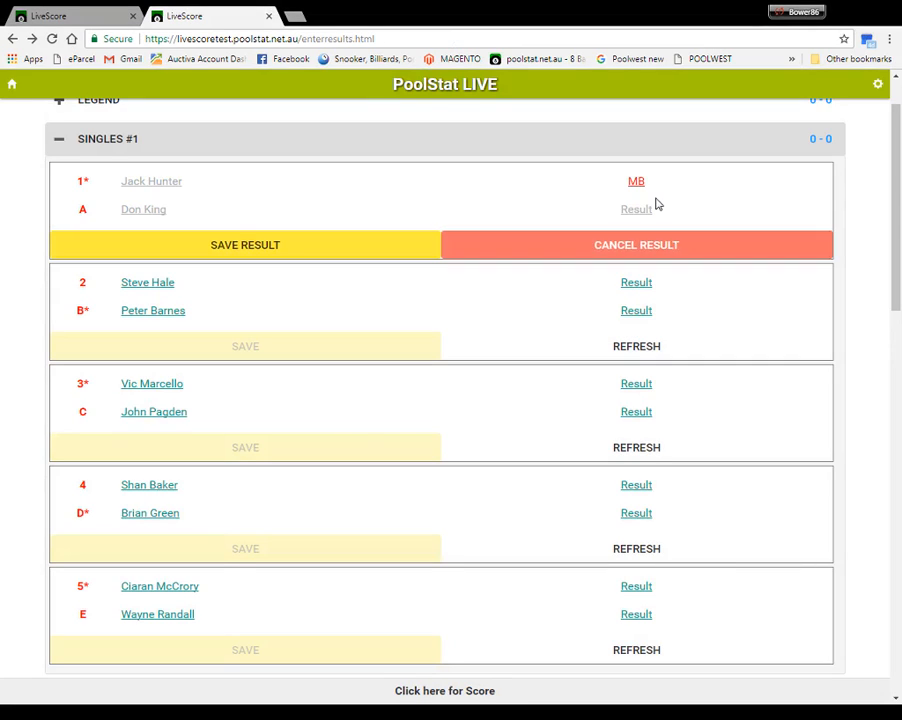
click(324, 248)
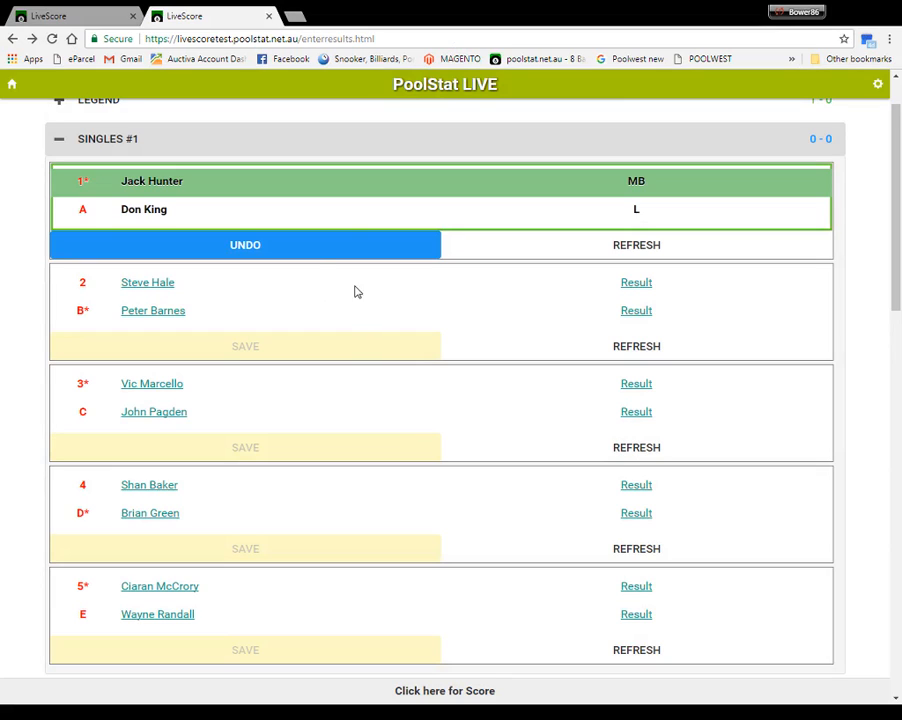
click(291, 248)
click(638, 249)
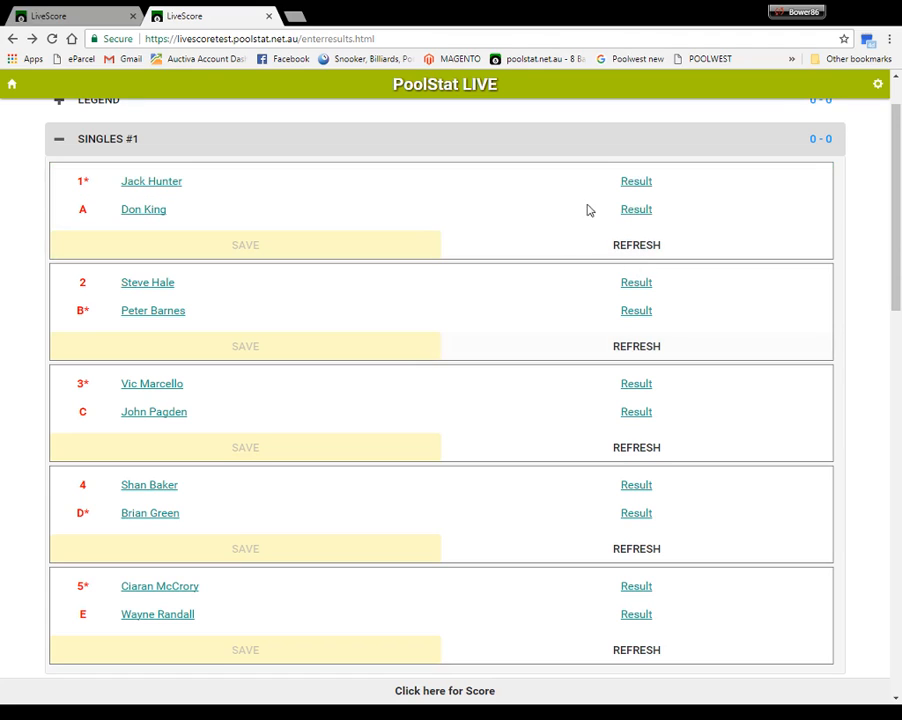
Save the first two Singles #1 frames as Won for position 1 against A and Won for position B against 2
click(645, 185)
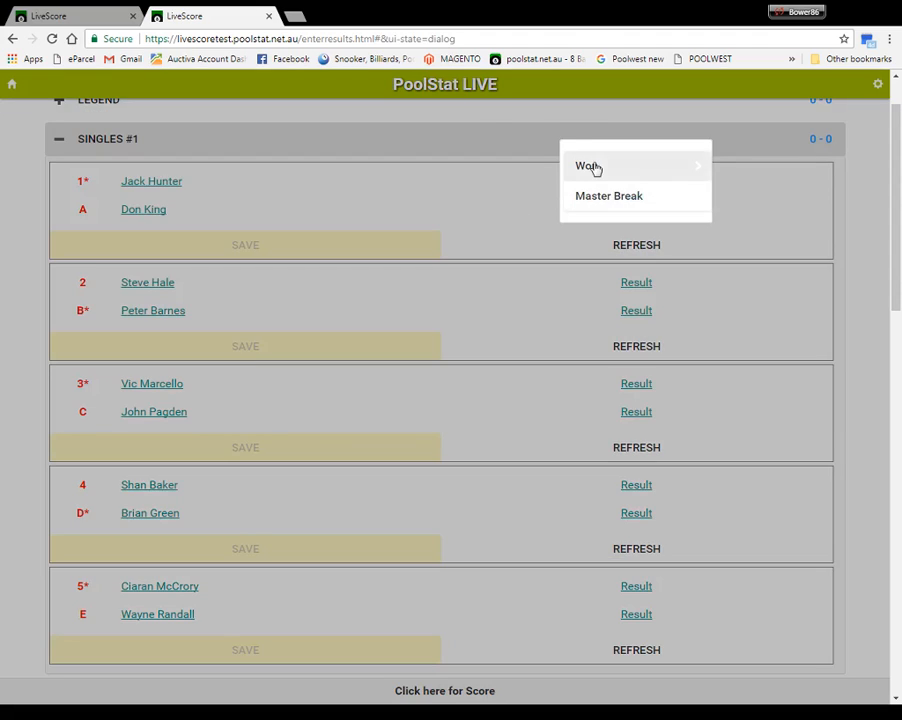
click(591, 166)
click(382, 253)
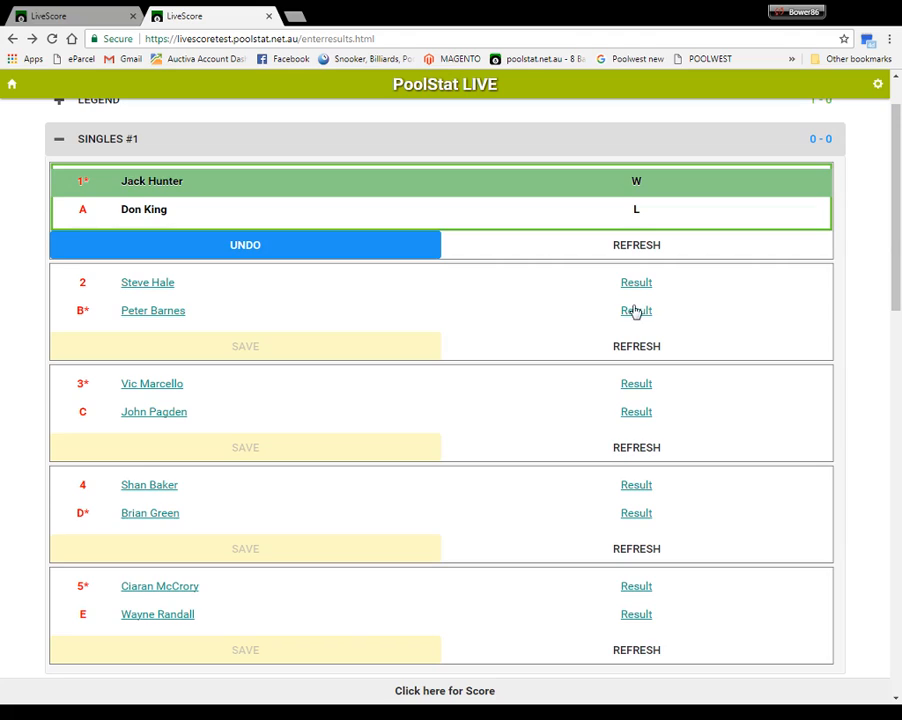
click(636, 311)
click(578, 300)
click(384, 346)
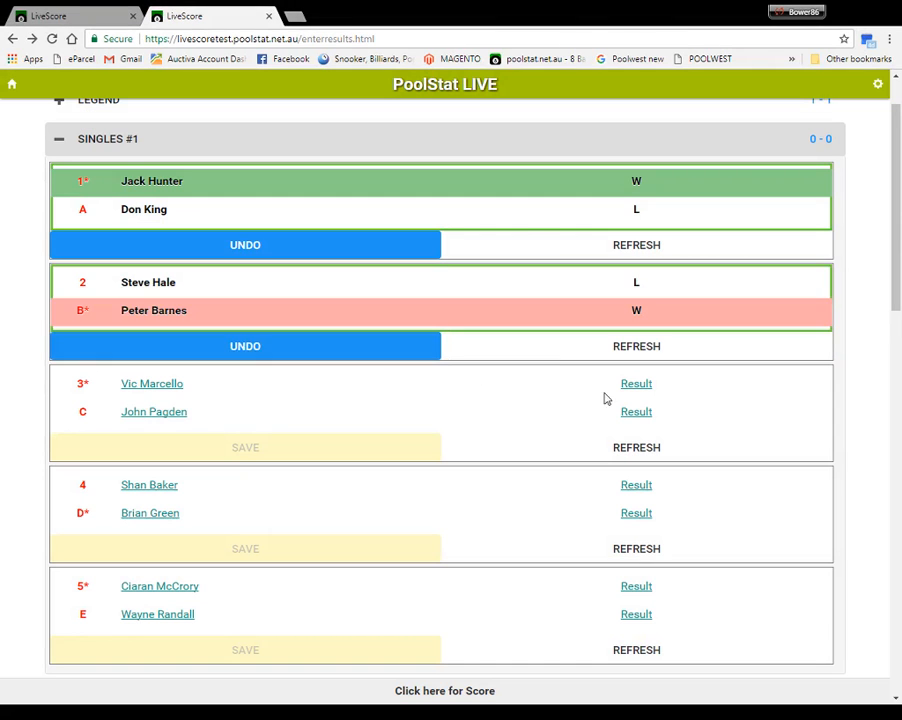
Save the remaining Singles #1 results: Master Break for position 3, Won for position D and Master Break for position 5
click(640, 388)
click(607, 397)
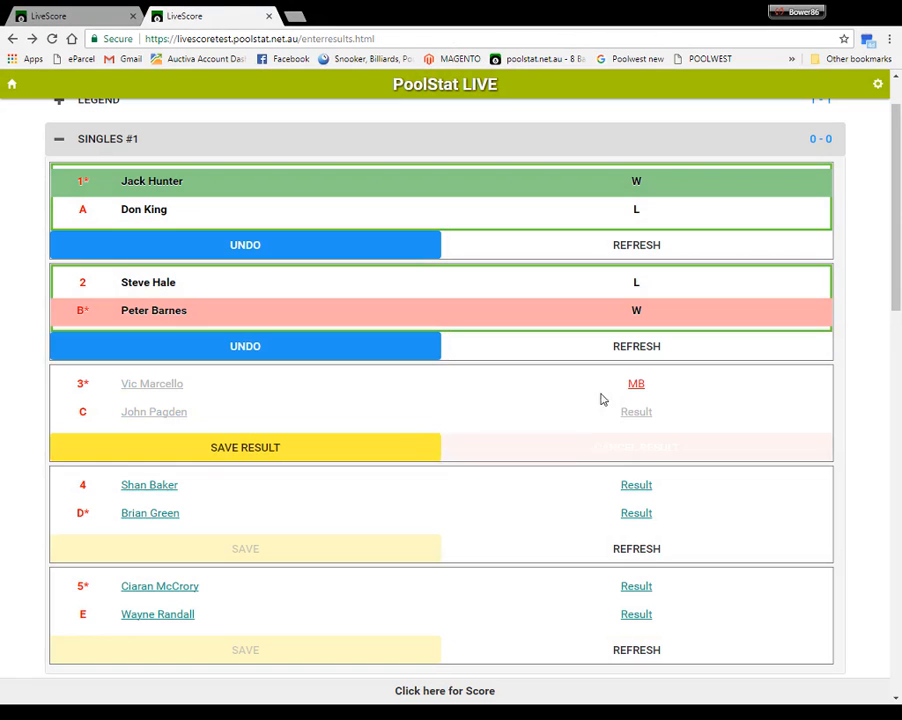
click(382, 448)
scroll(500, 410, down, 2)
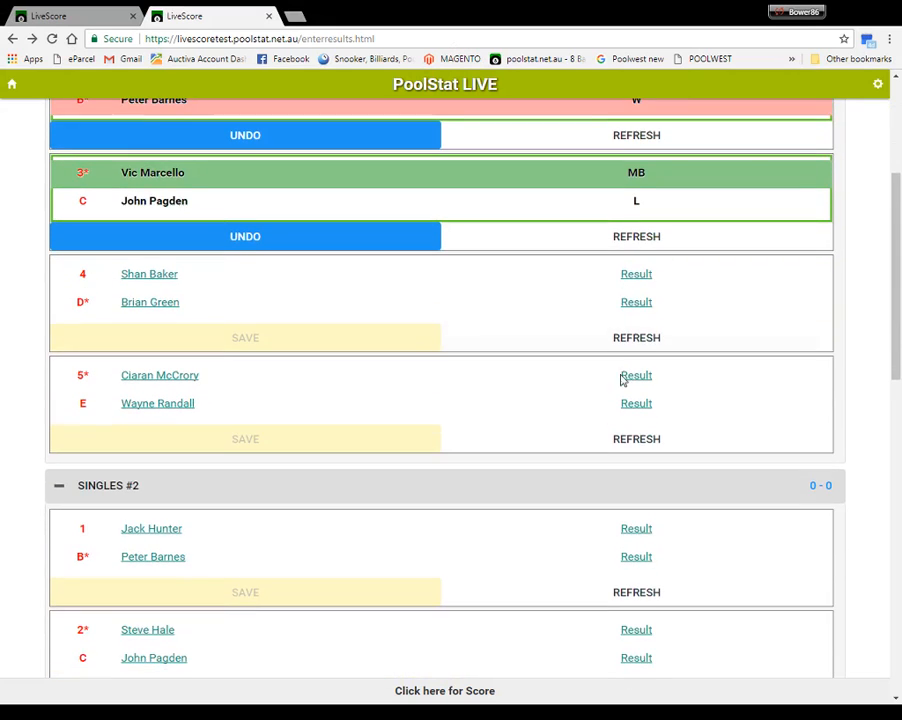
click(634, 303)
click(588, 288)
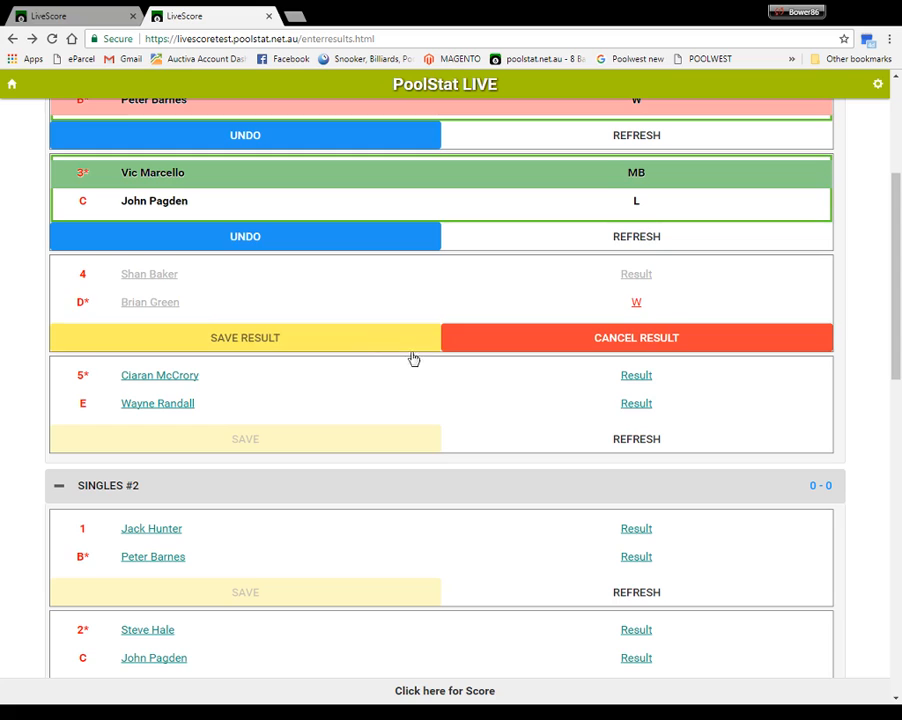
click(410, 345)
click(636, 377)
click(586, 388)
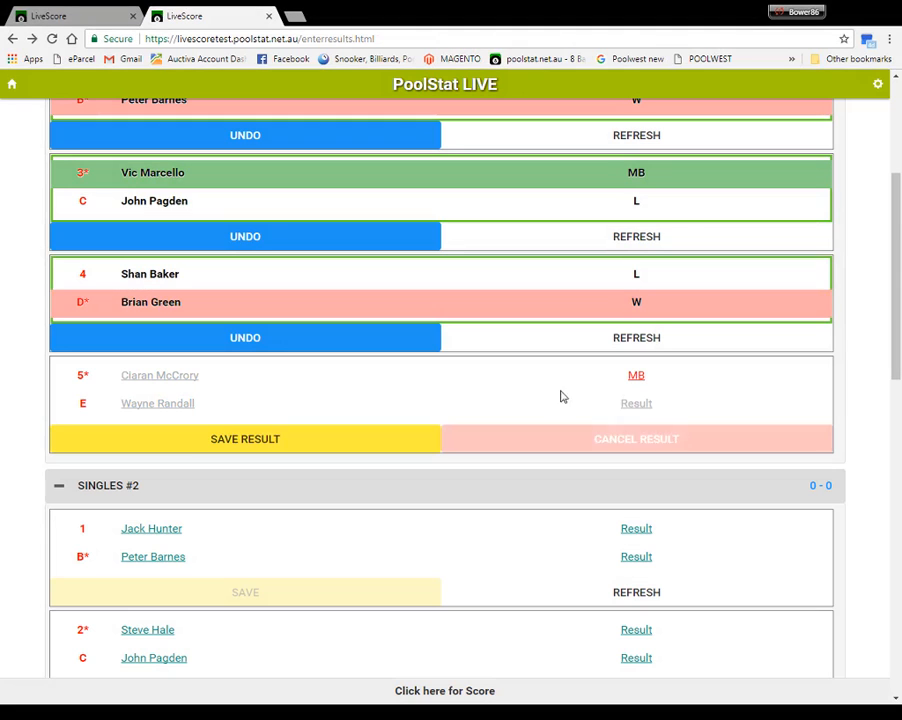
click(369, 440)
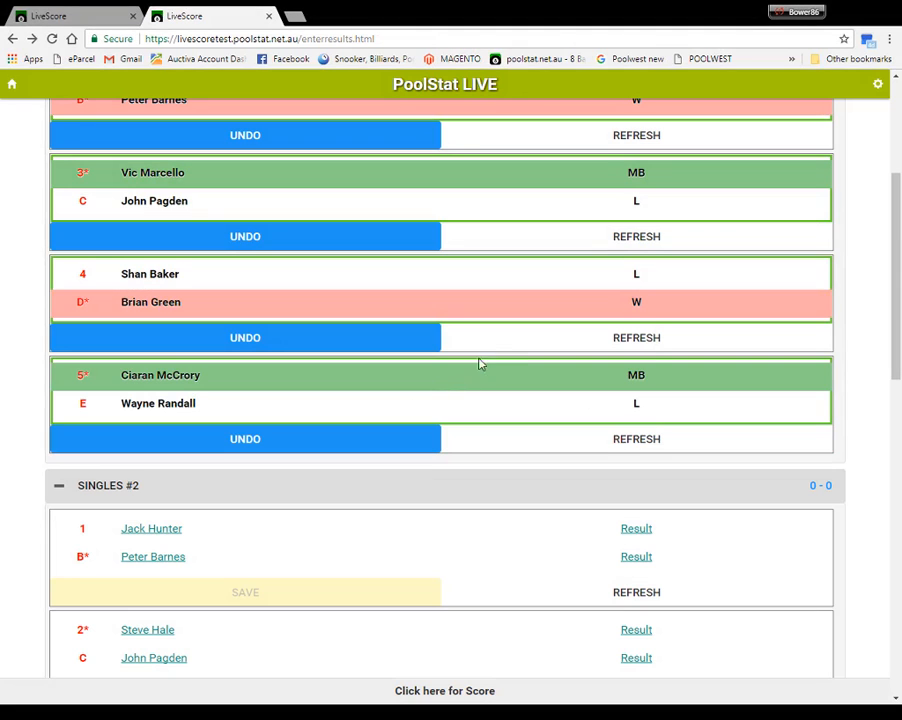
Substitute Western Australia's player 6 for position 2 in the second Singles #2 frame and save the player change
scroll(498, 320, down, 3)
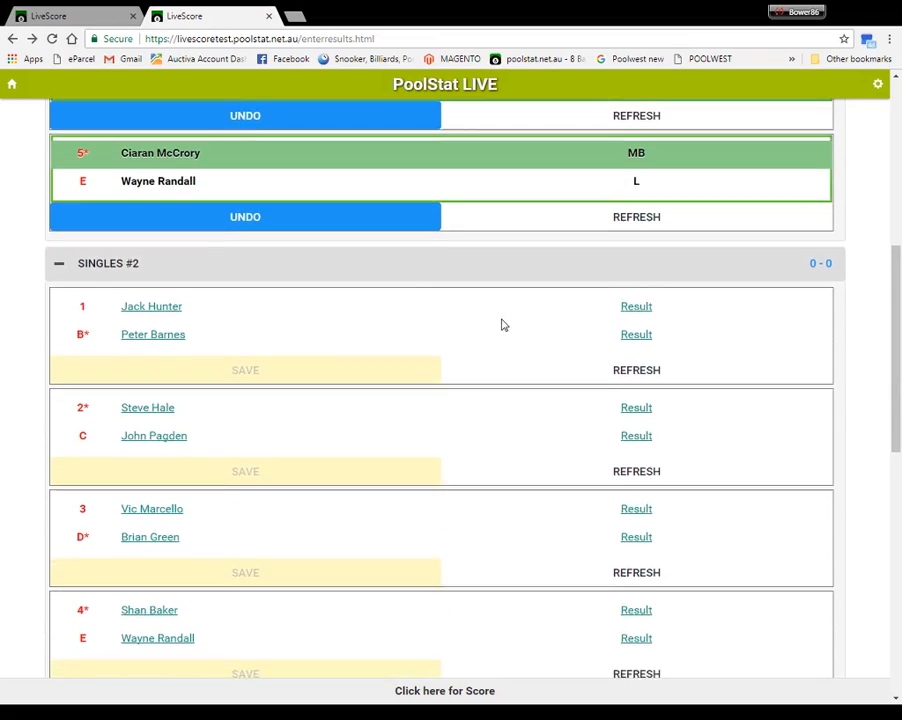
scroll(503, 325, down, 2)
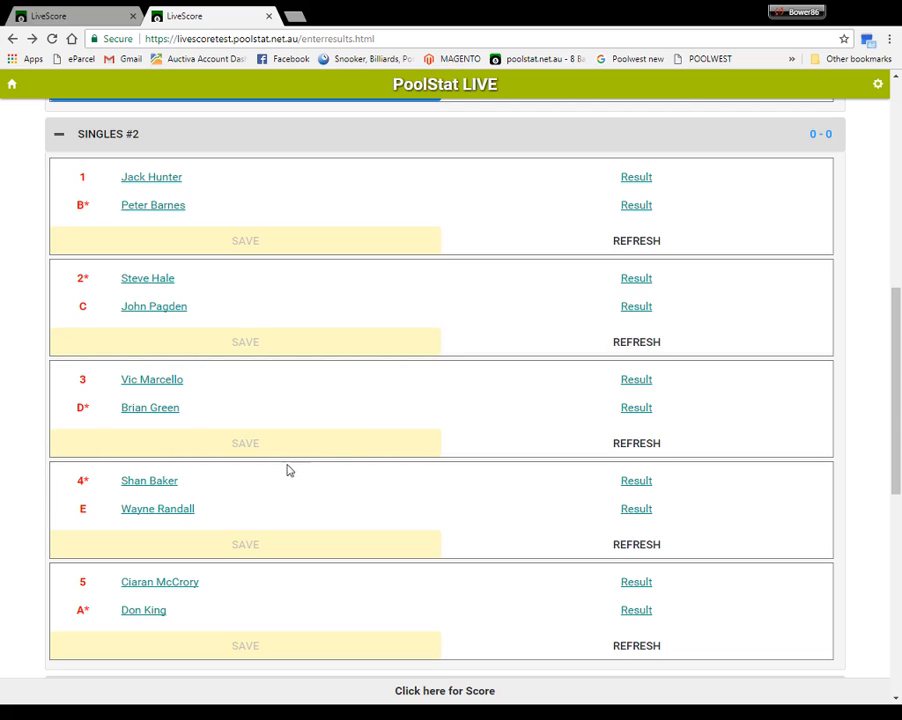
click(145, 285)
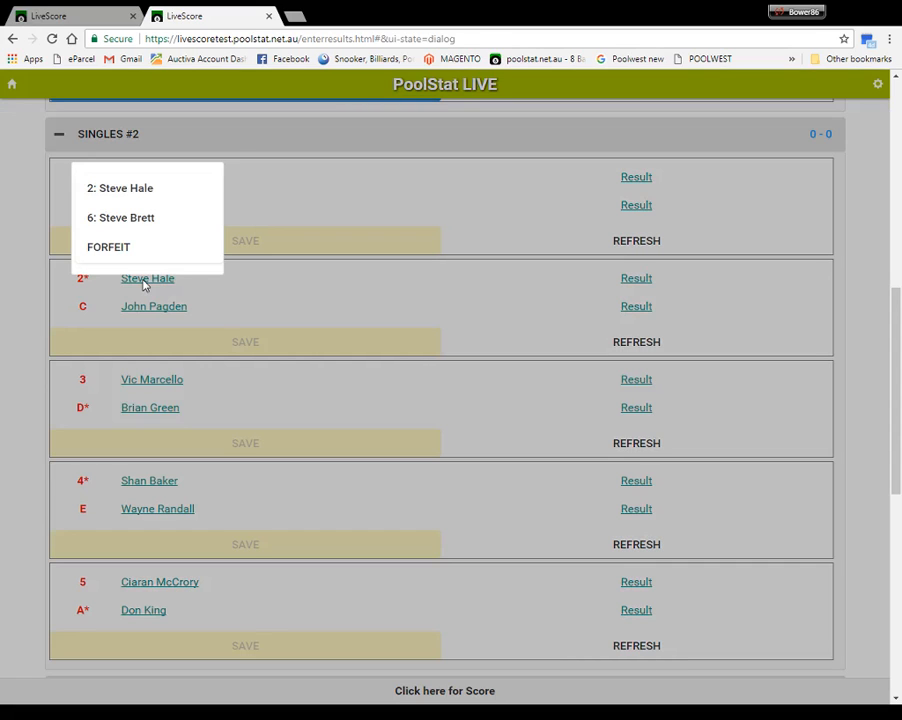
click(145, 220)
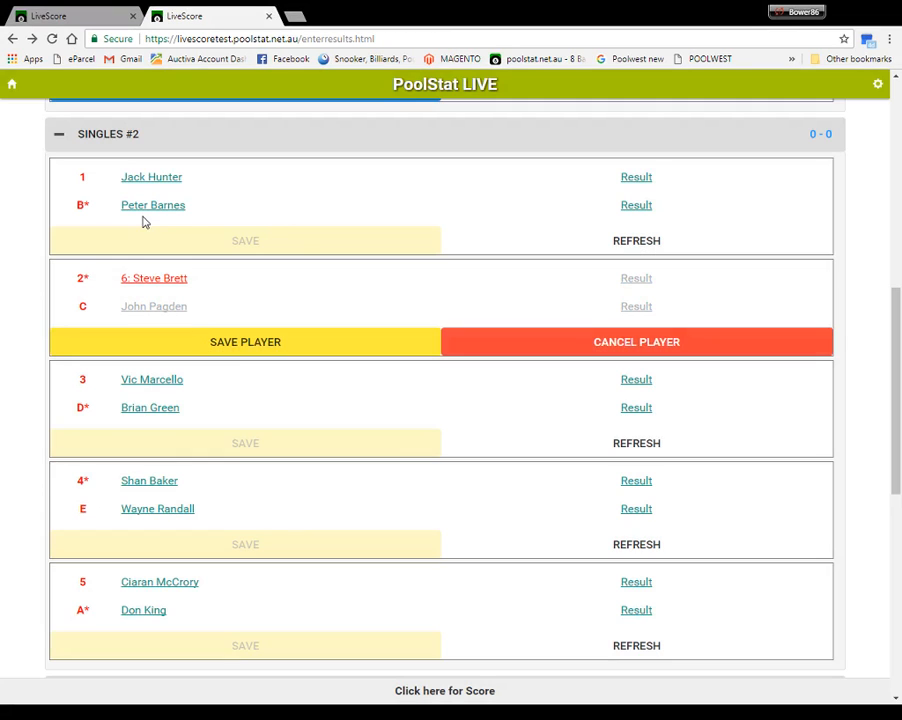
click(292, 351)
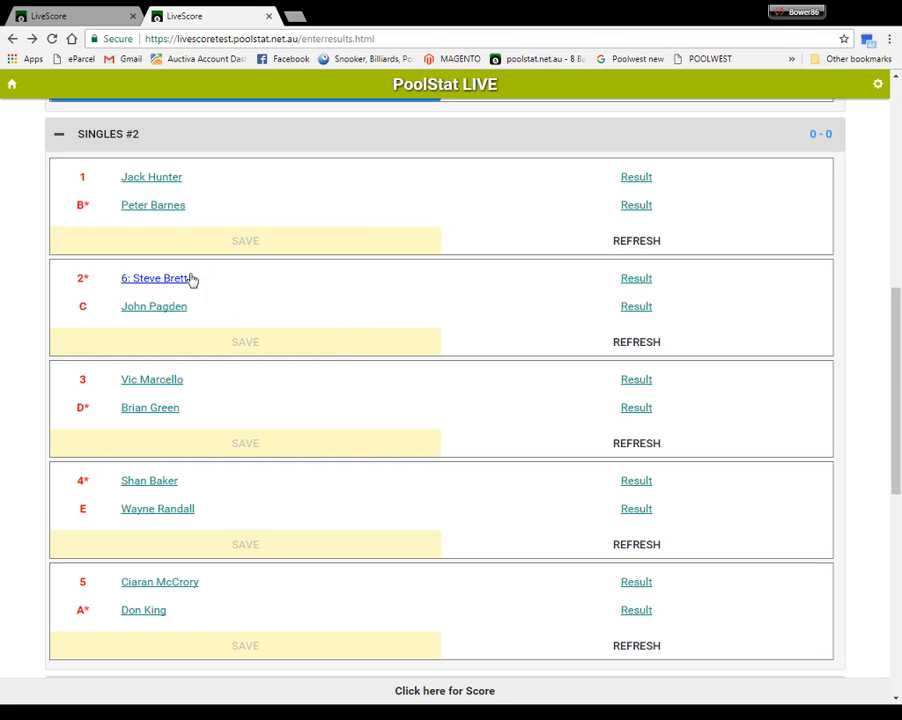
Check the substitution in Singles #3, and save New South Wales player F as the substitute for position D in Singles #2
scroll(299, 312, down, 5)
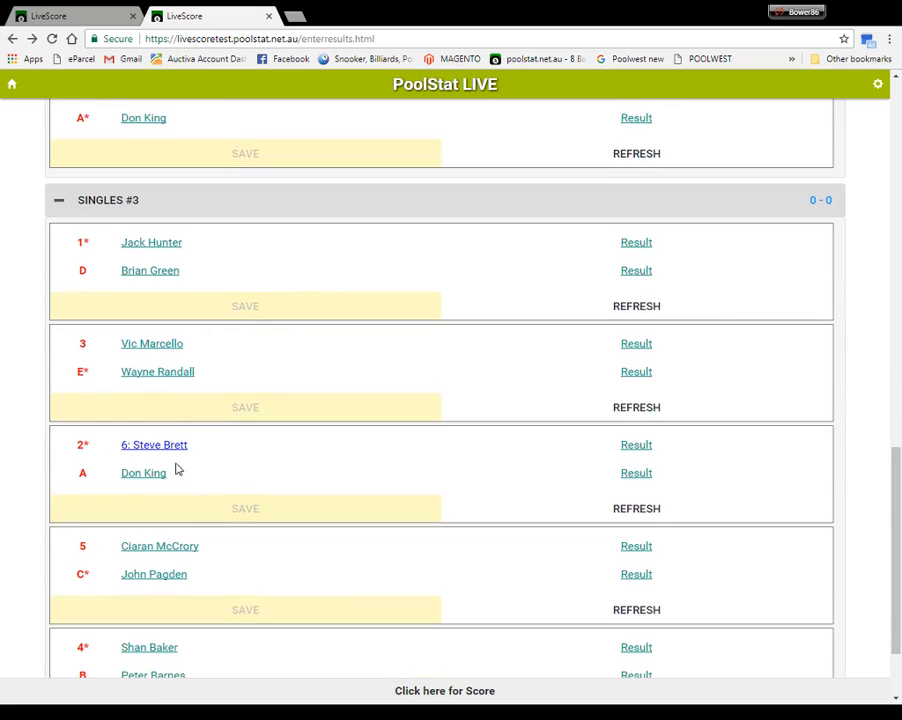
scroll(328, 434, up, 5)
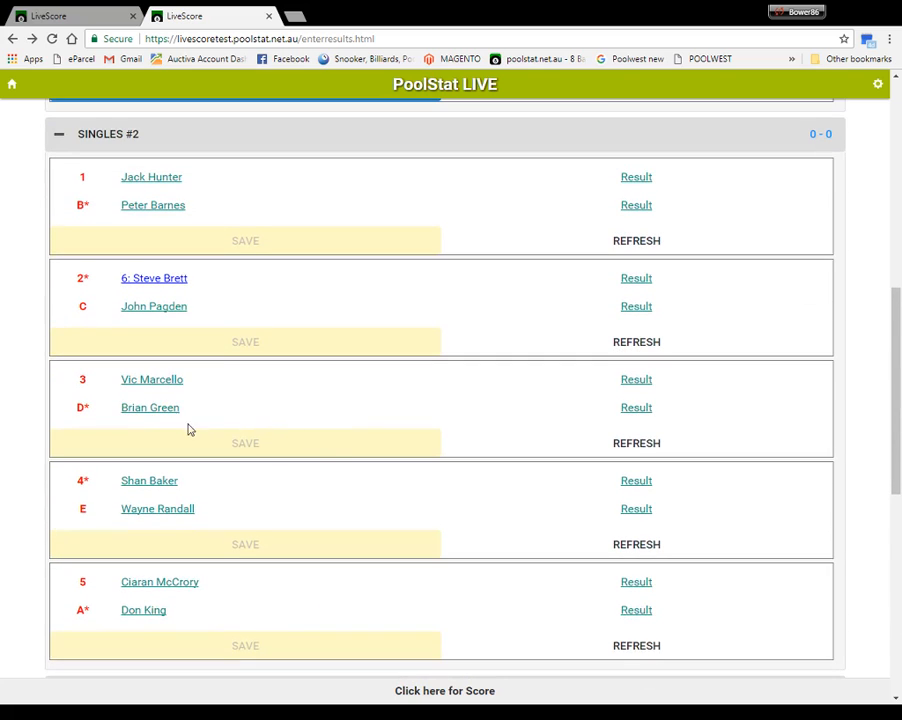
click(166, 410)
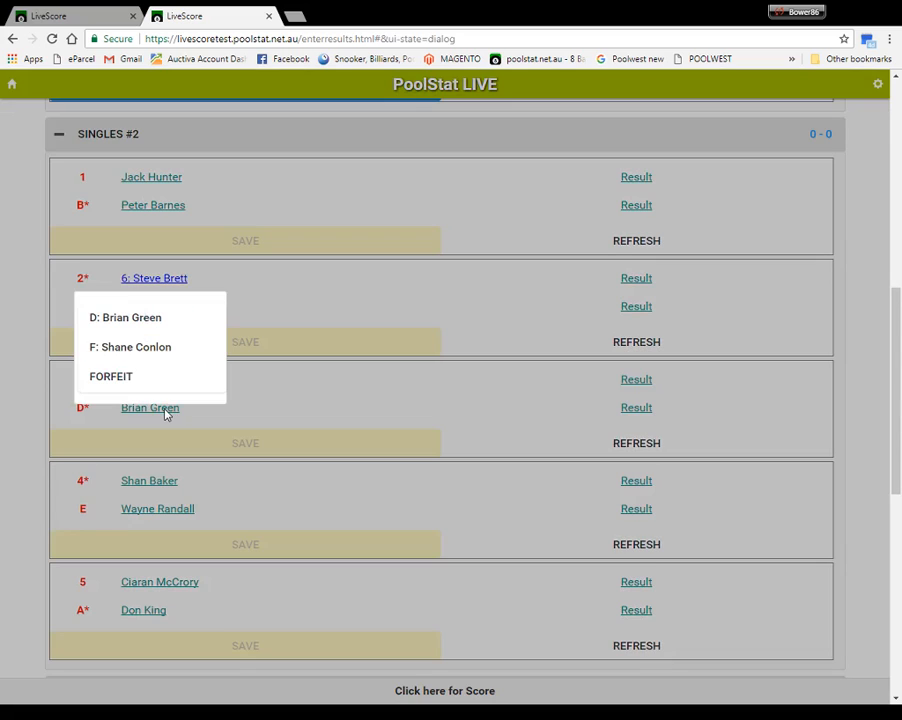
click(148, 349)
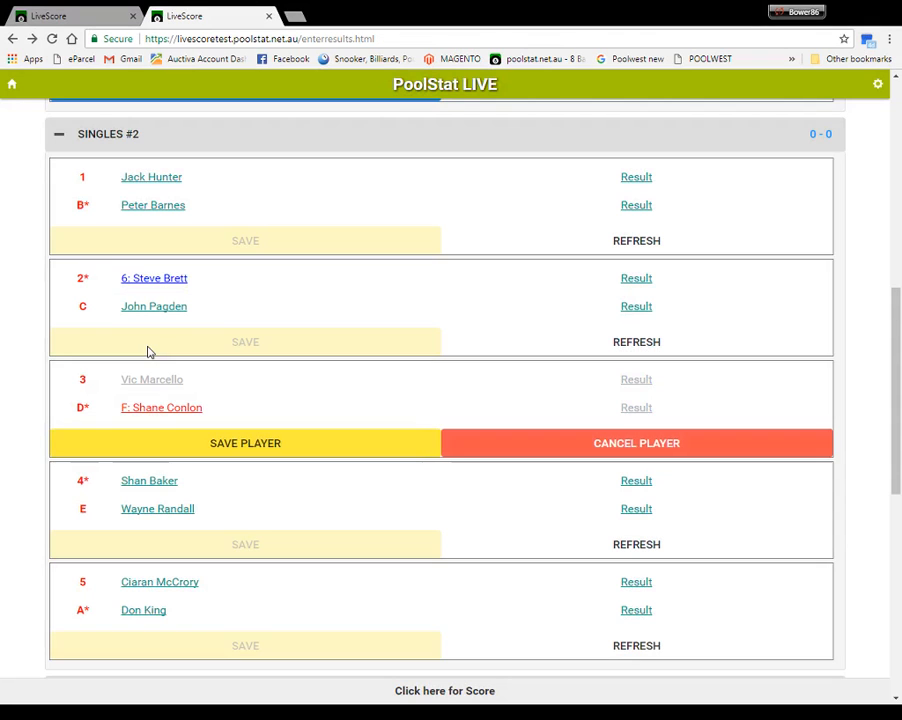
click(318, 449)
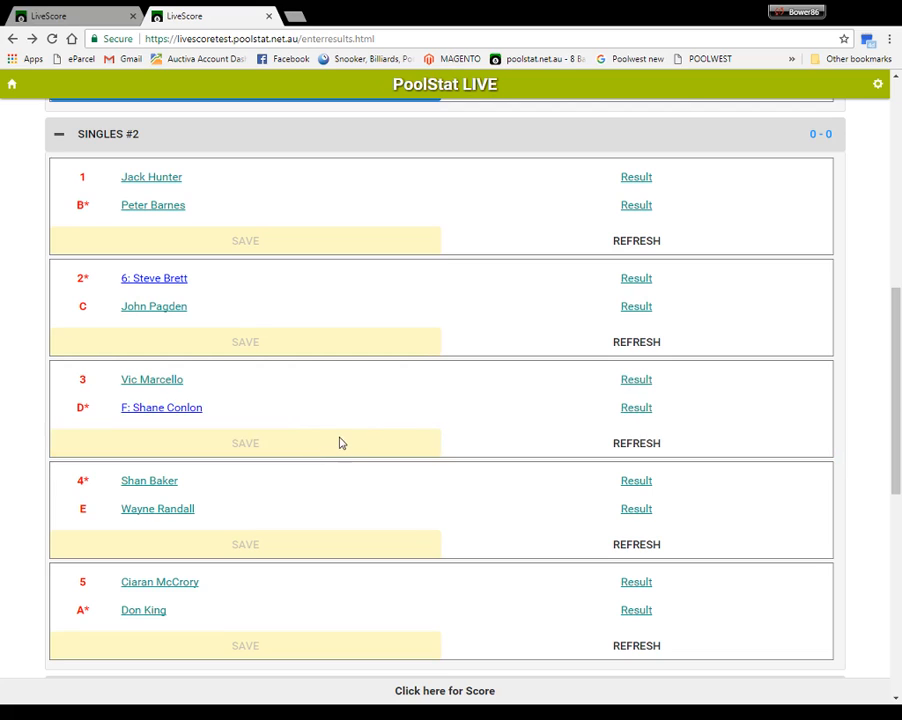
Save the first two Singles #2 frames as Won for position 1 against B and Won for position C against the substitute
scroll(386, 414, up, 2)
scroll(380, 416, down, 1)
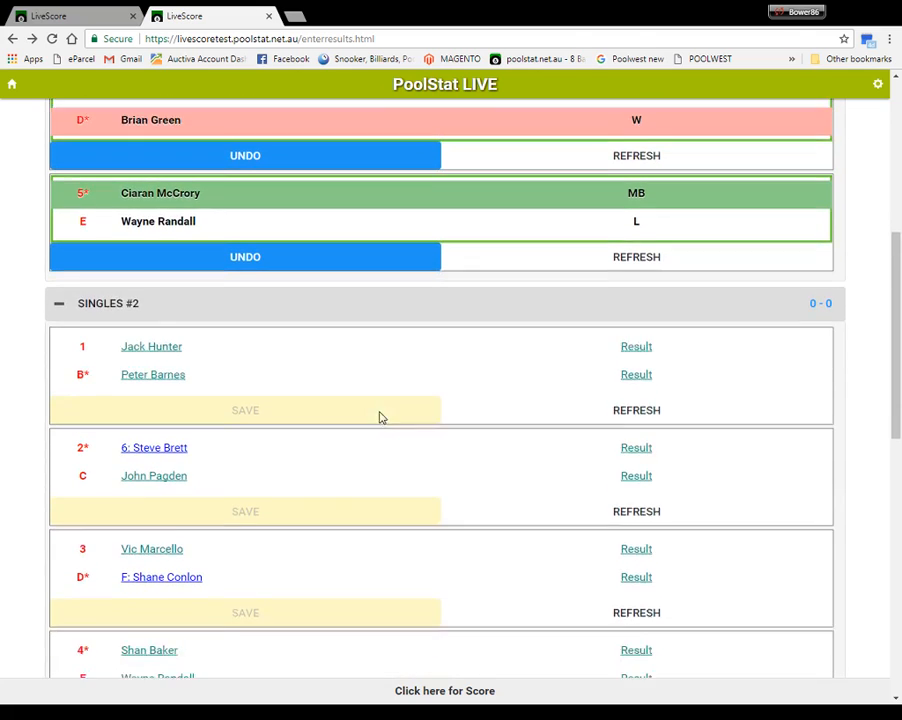
click(634, 319)
click(590, 302)
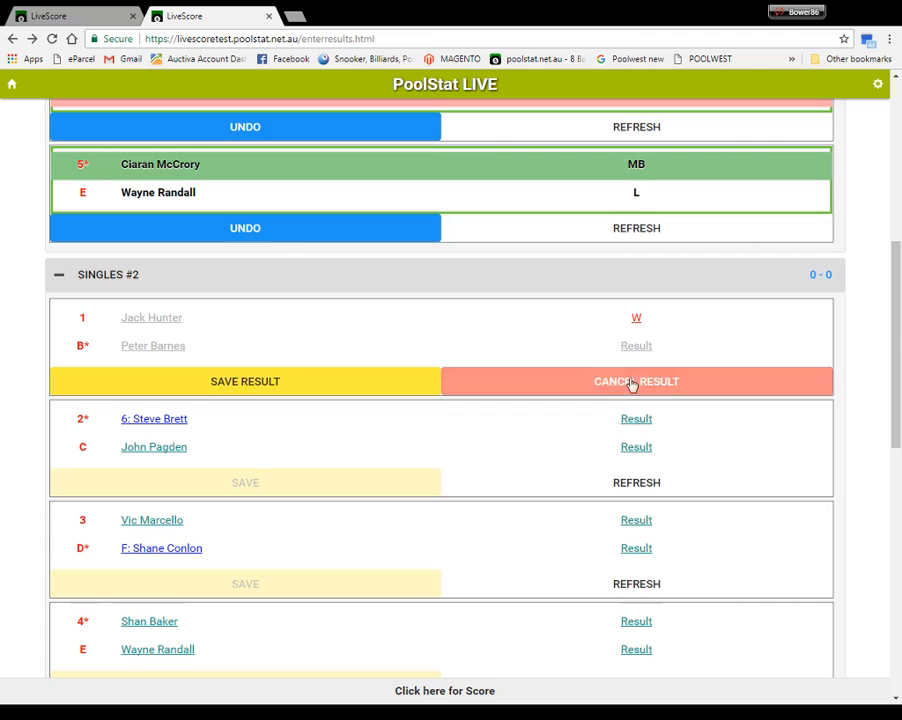
click(344, 384)
scroll(386, 416, down, 2)
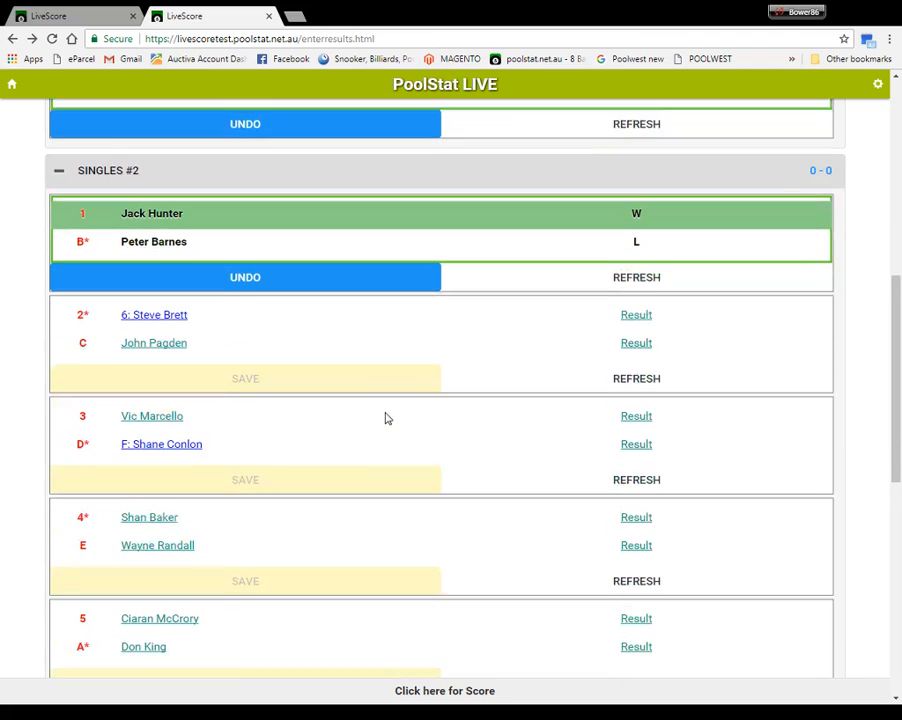
click(626, 309)
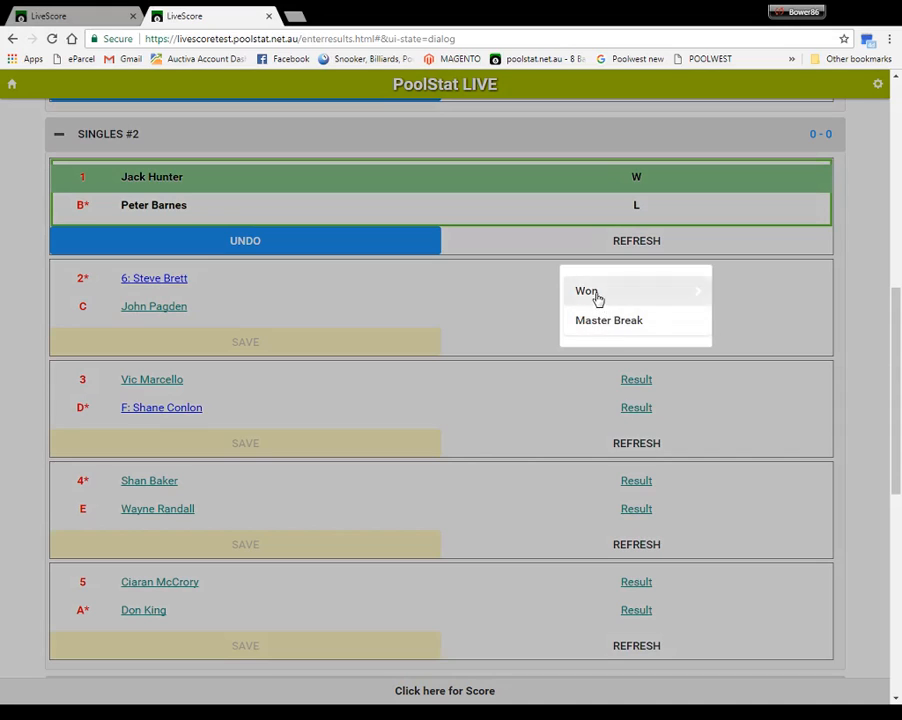
click(592, 296)
click(343, 346)
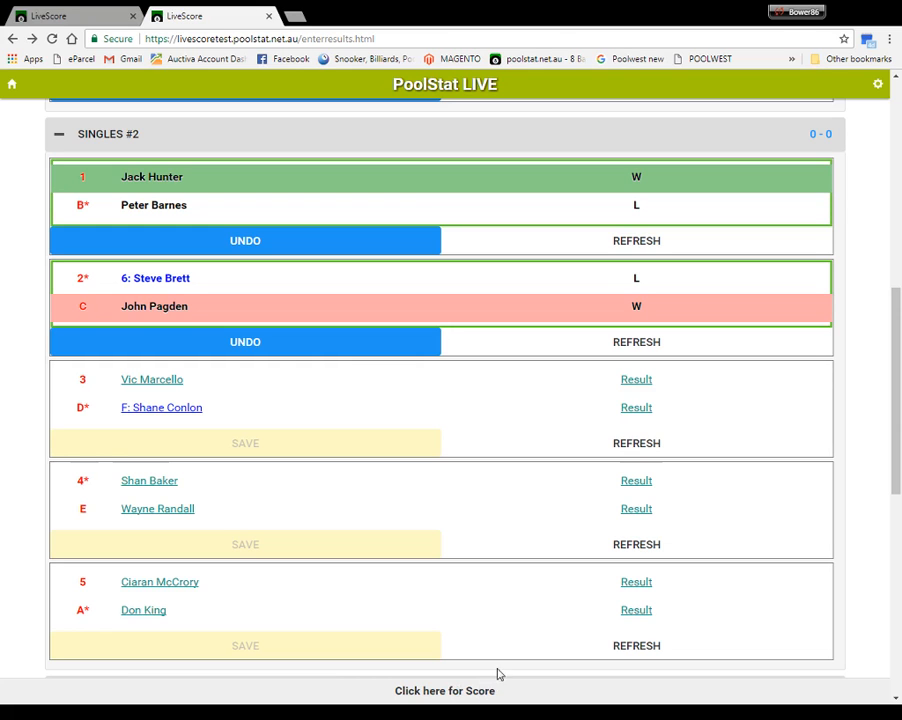
scroll(490, 598, up, 6)
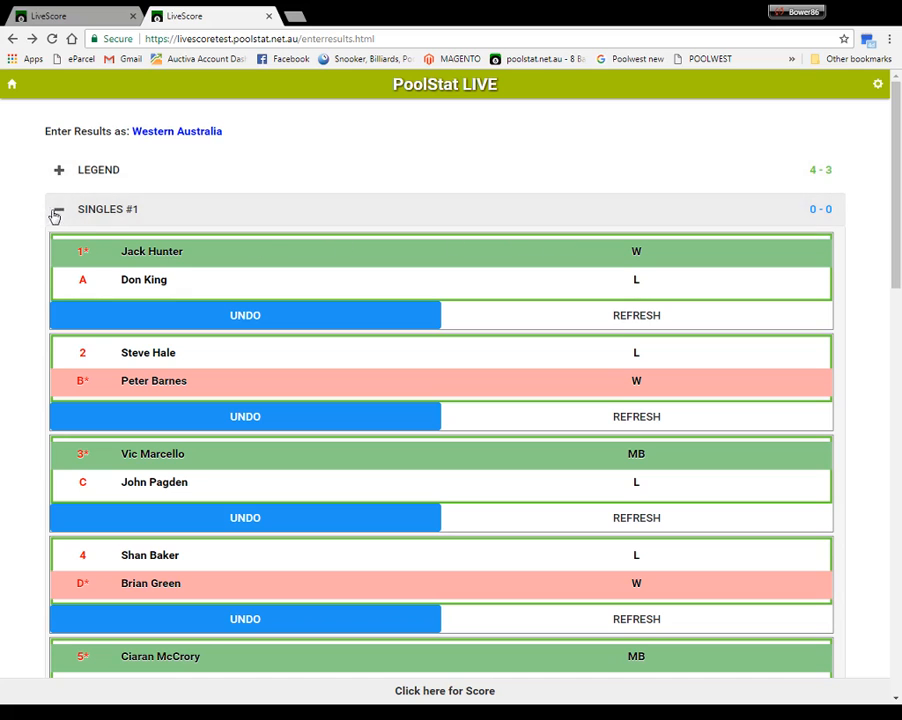
Collapse the Singles #1 results section
scroll(375, 346, down, 3)
scroll(198, 326, up, 3)
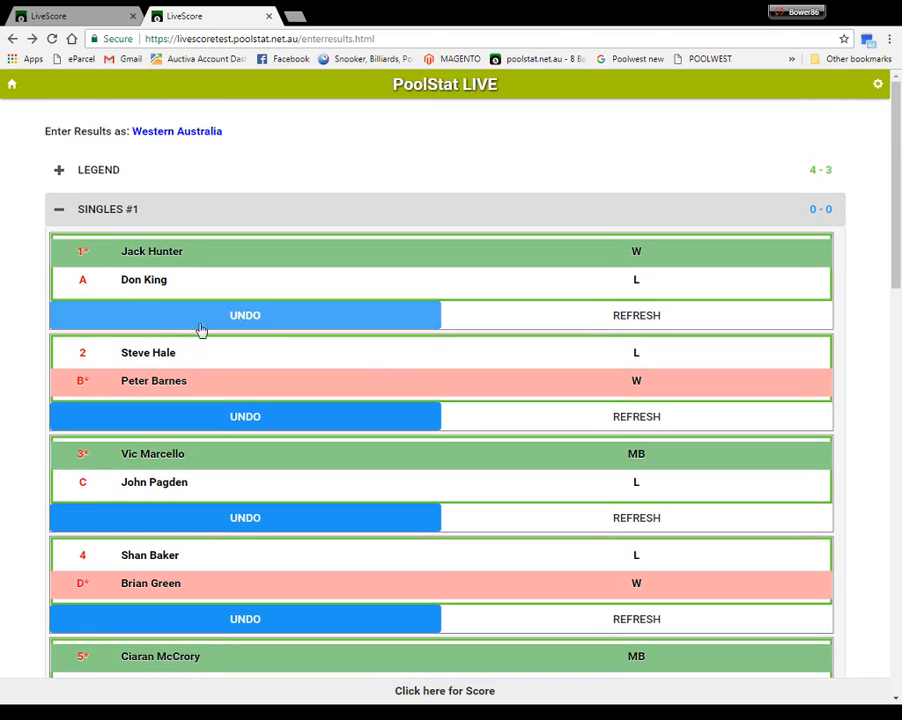
click(66, 210)
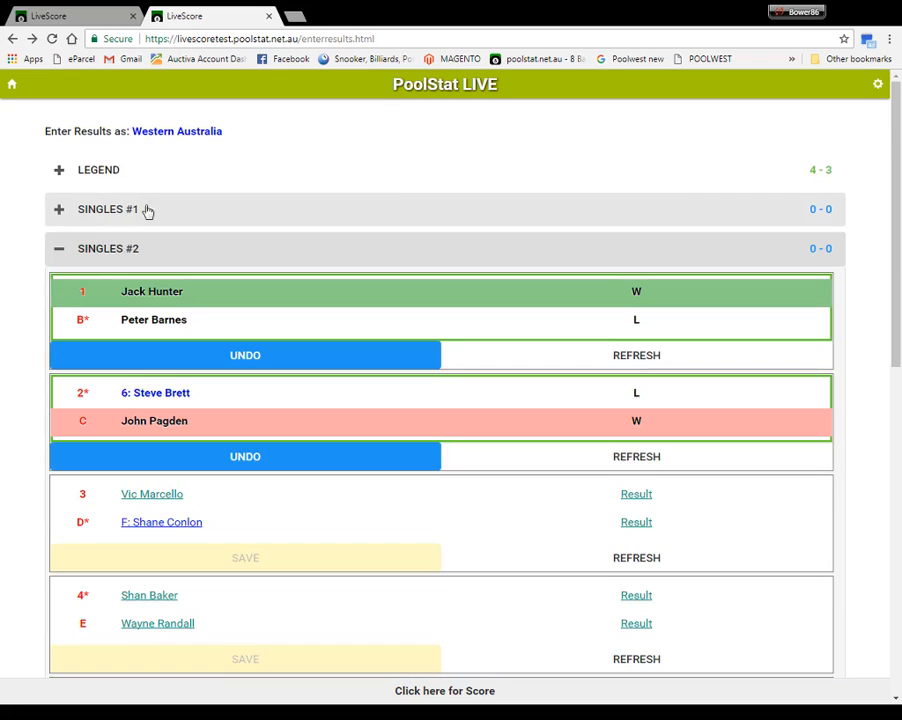
double_click(453, 690)
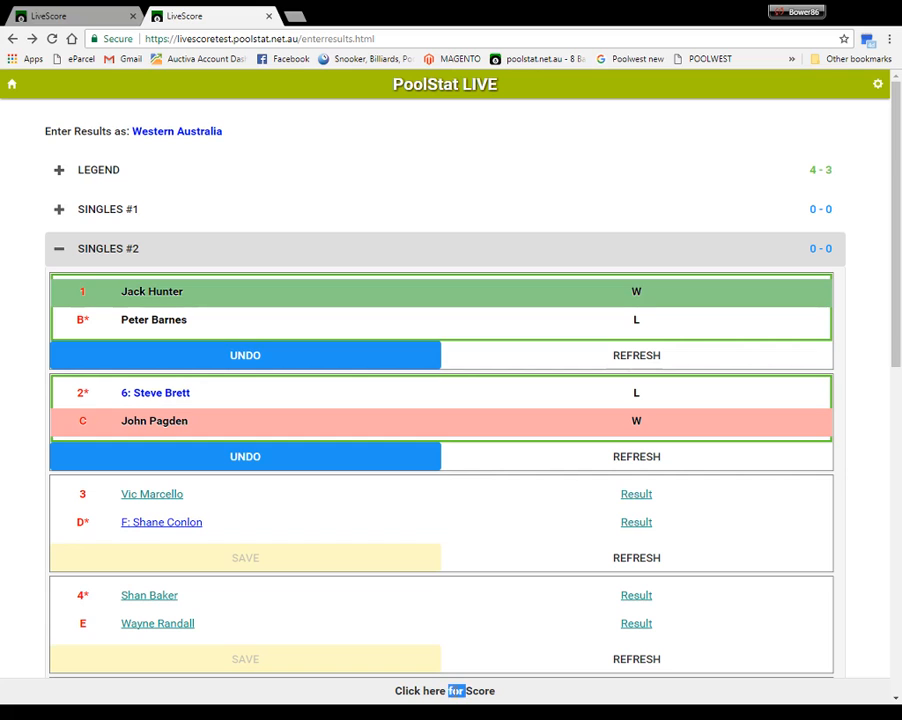
click(439, 690)
Save the third and fourth Singles #2 frames as Won for position D's substitute F and Won for position 4
scroll(600, 460, down, 1)
click(637, 456)
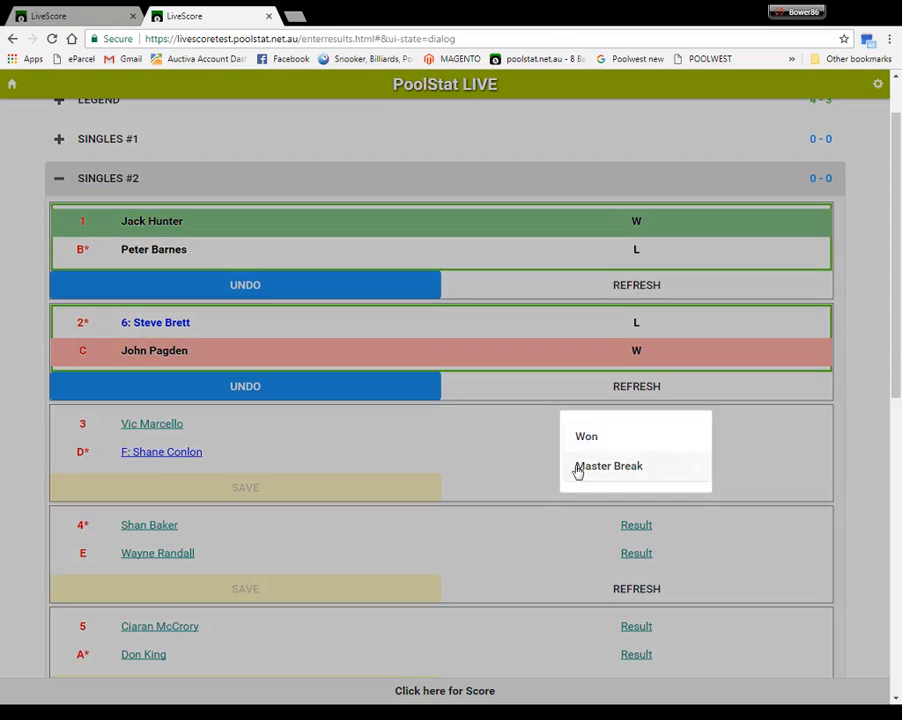
click(587, 436)
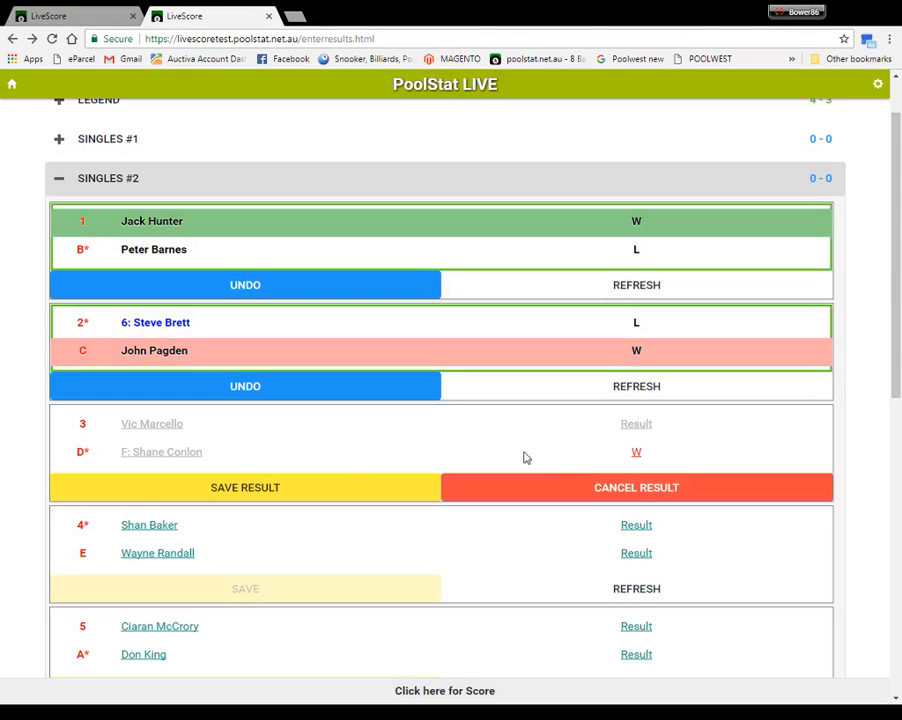
click(622, 526)
click(580, 507)
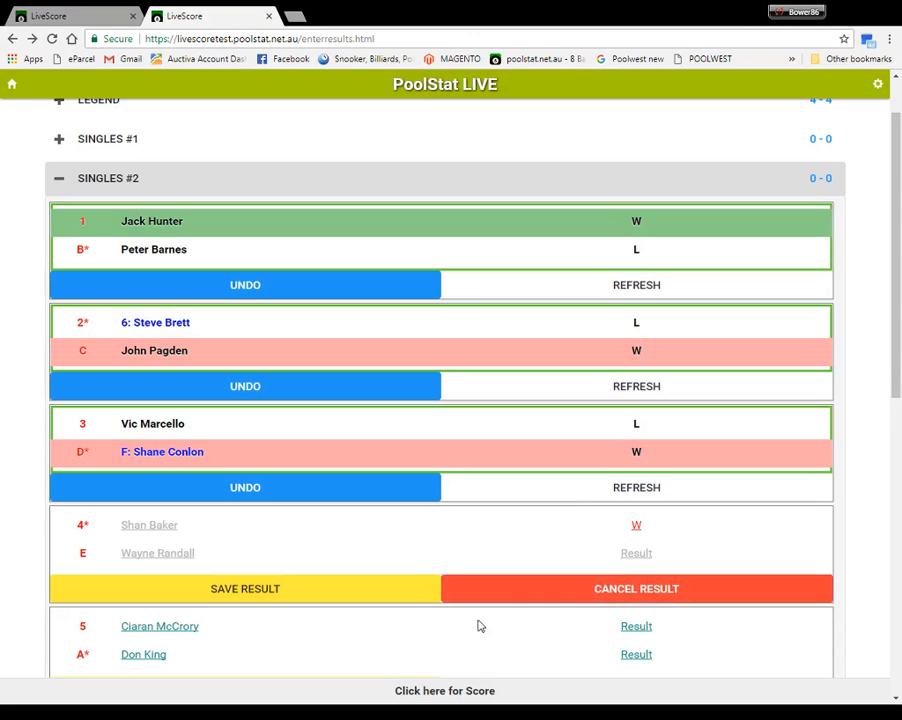
click(403, 597)
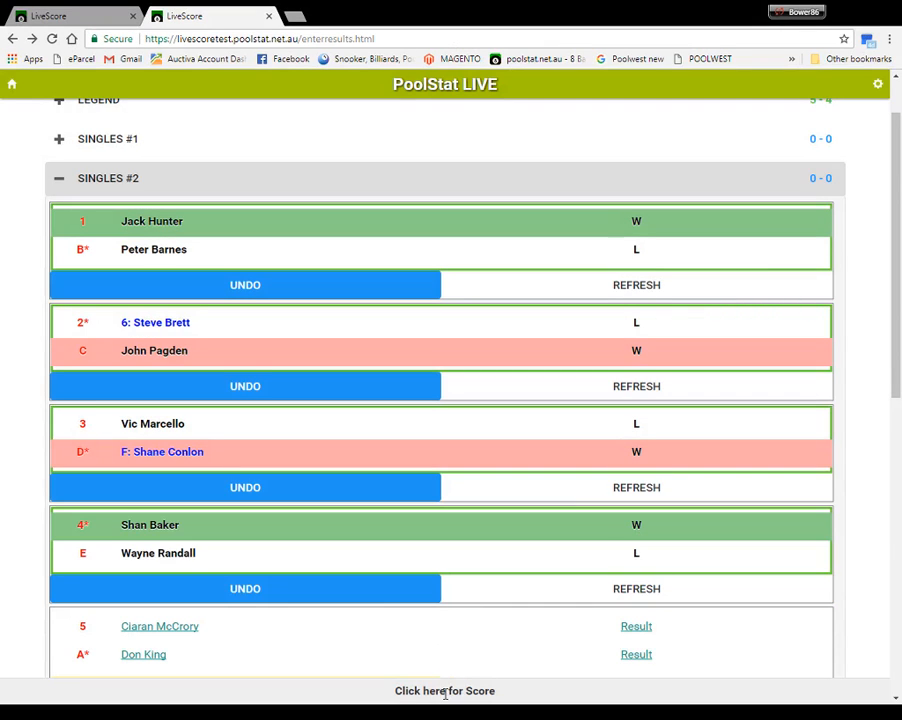
Save the last Singles #2 frame as Won for position 5 against A
scroll(455, 675, down, 3)
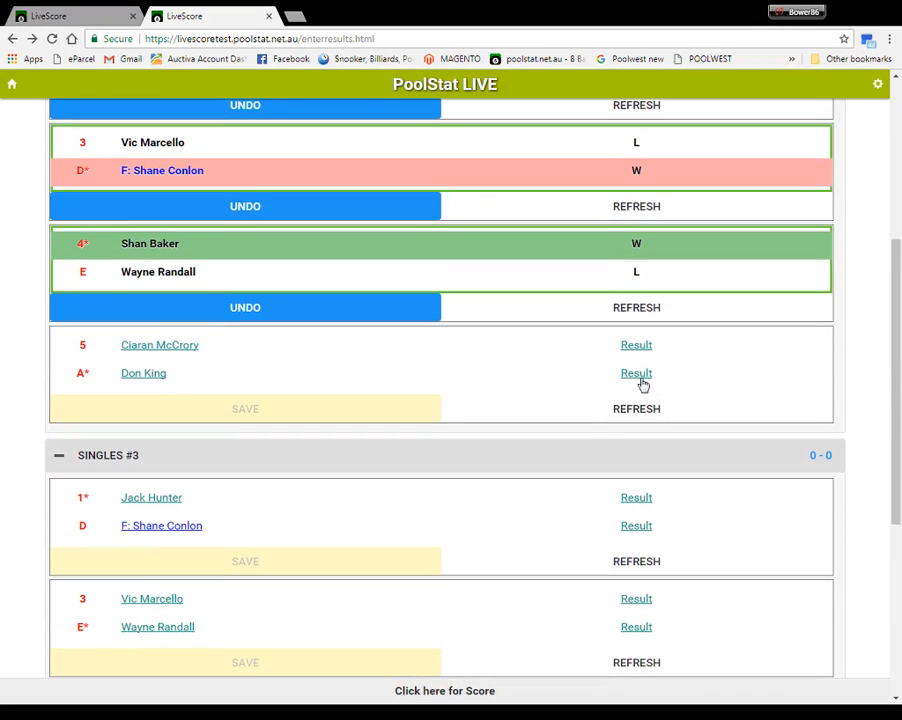
click(637, 347)
click(576, 331)
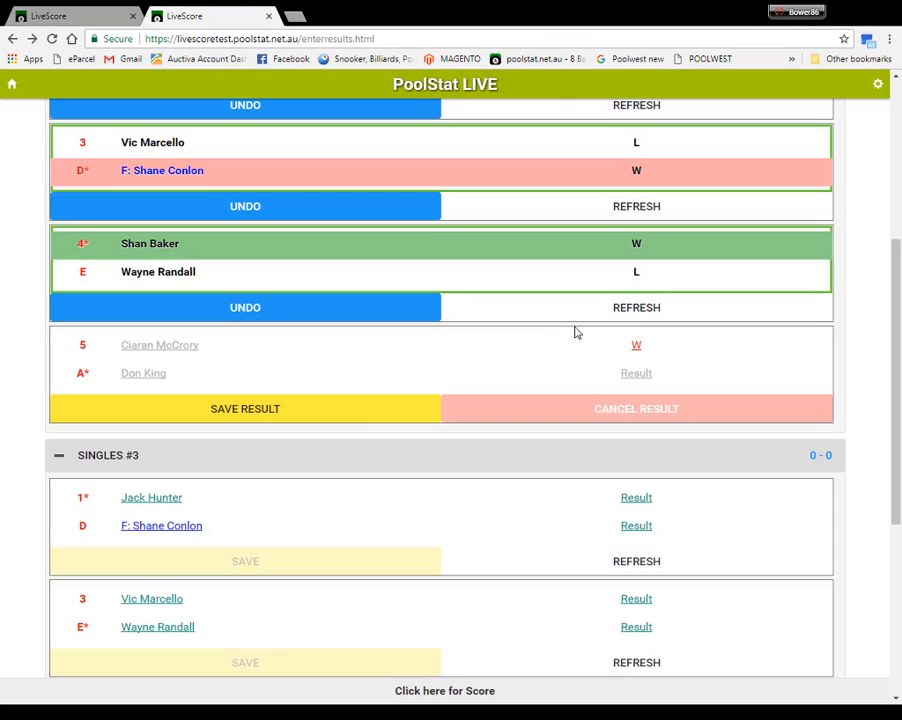
click(362, 410)
Save the first two Singles #3 frames as Won for position D's substitute F and Won for position 3 against E
scroll(409, 440, down, 2)
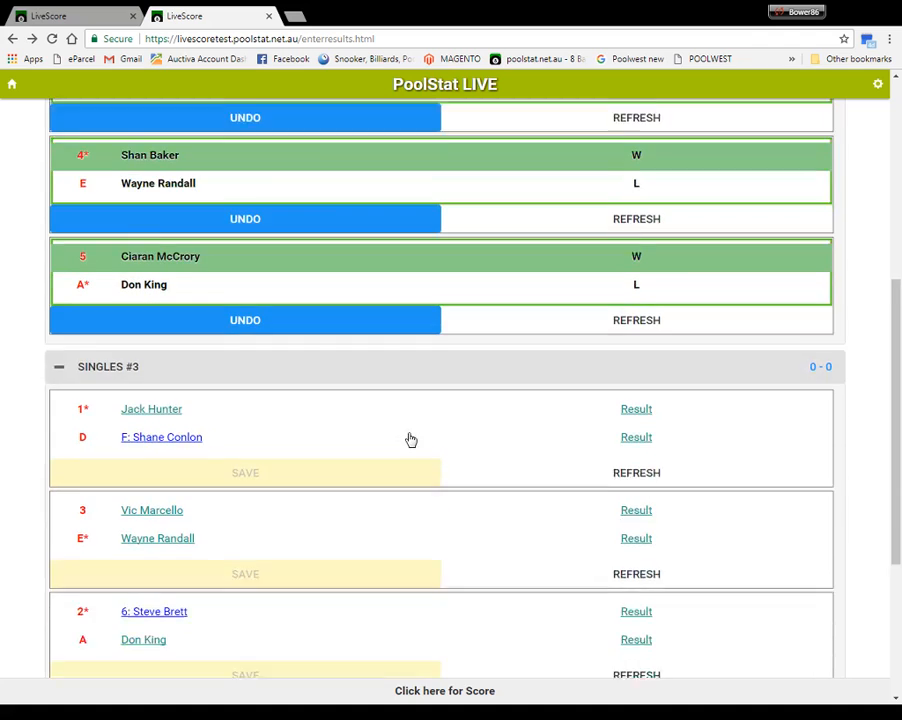
click(632, 388)
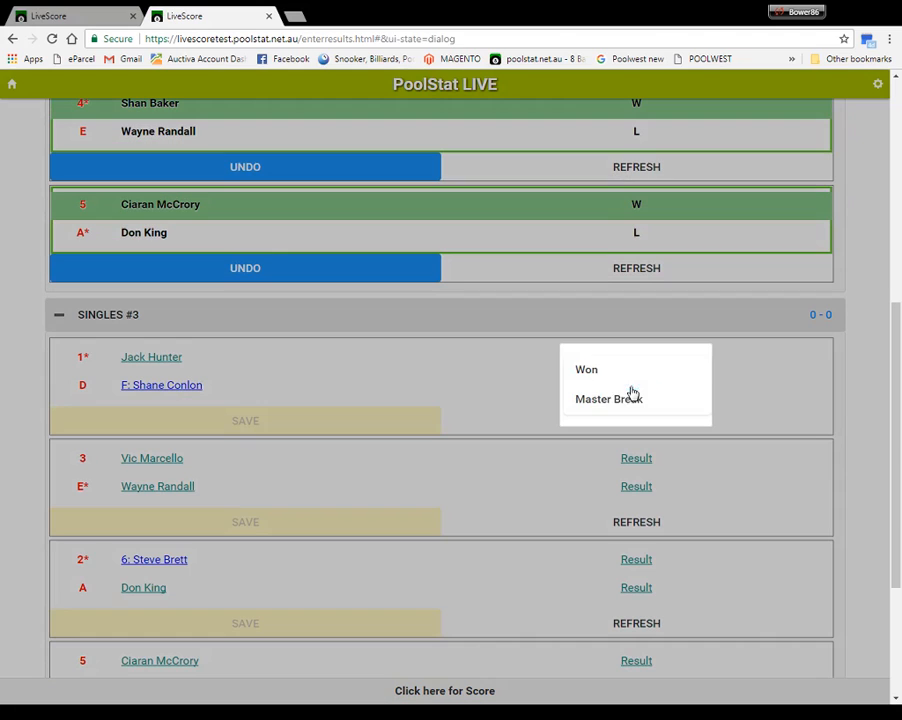
click(577, 372)
click(404, 420)
scroll(428, 452, down, 2)
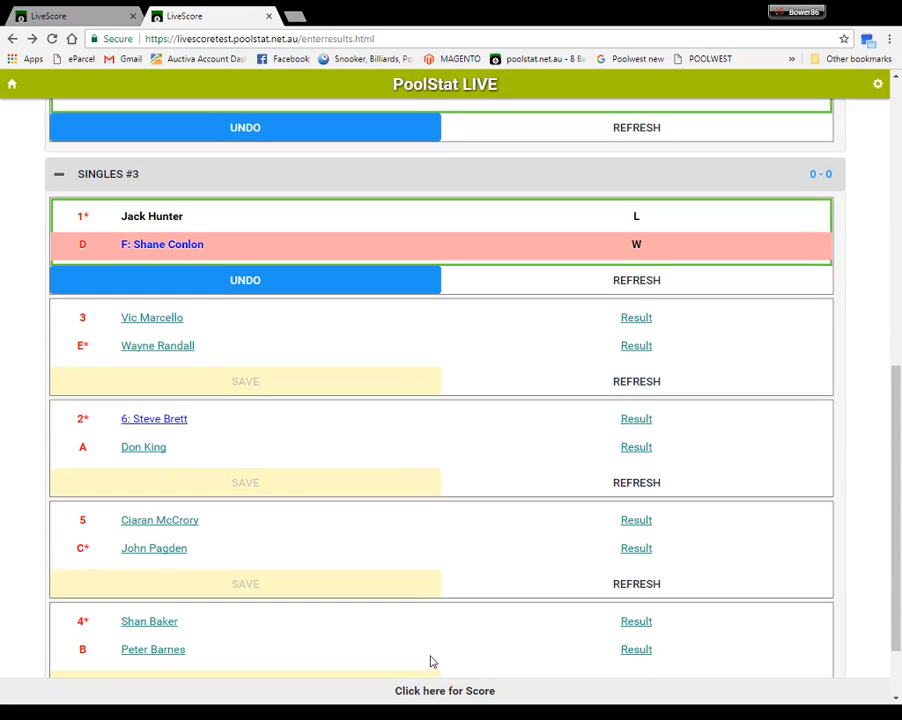
click(638, 322)
click(584, 303)
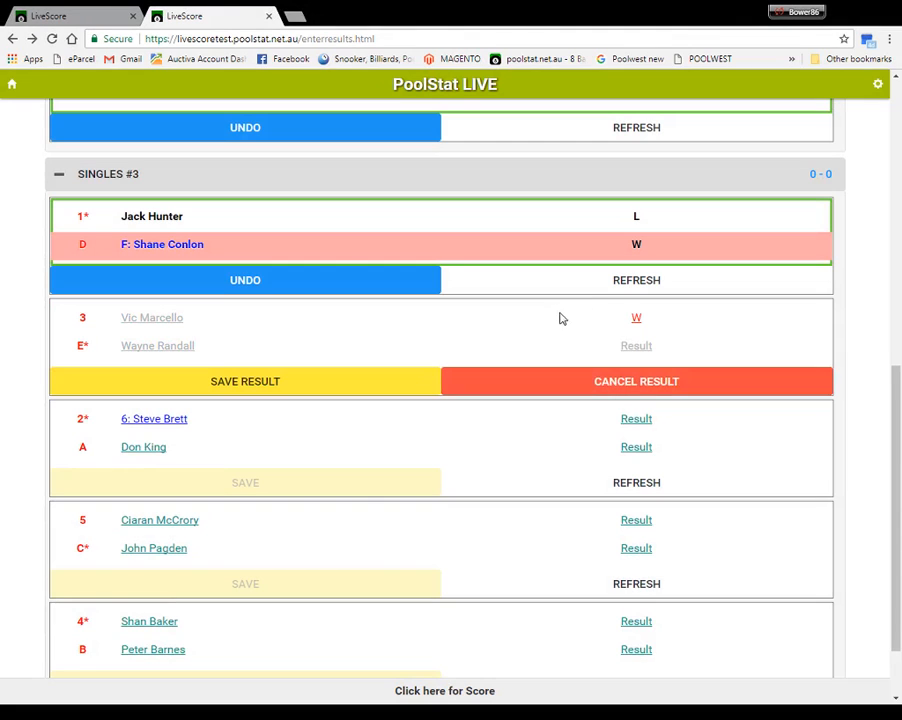
click(405, 385)
Save the third and fourth Singles #3 frames as Won for position A and Won for position C
click(636, 447)
click(580, 431)
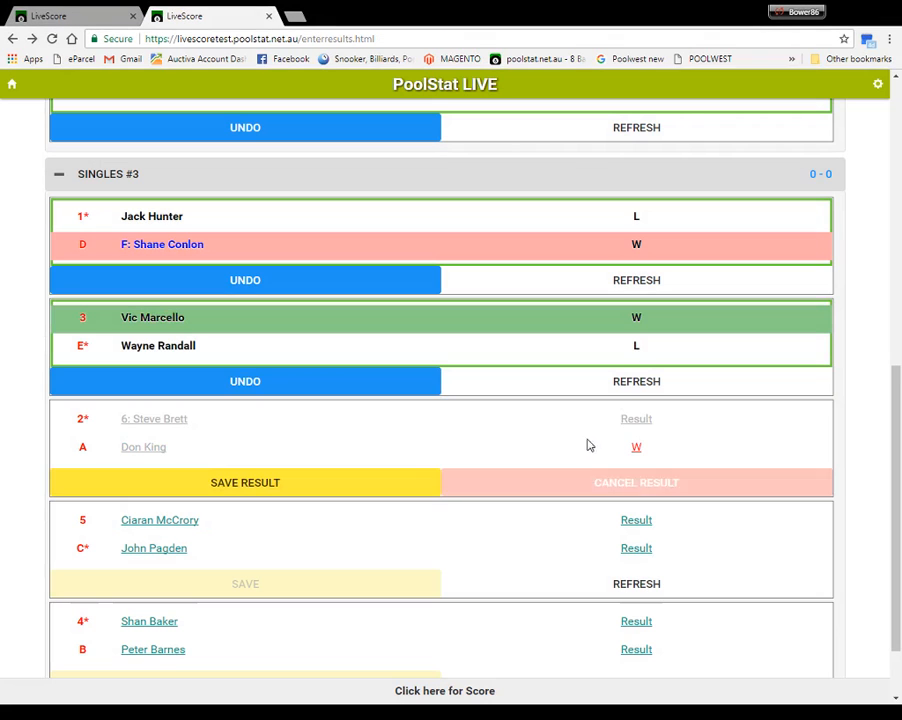
click(396, 492)
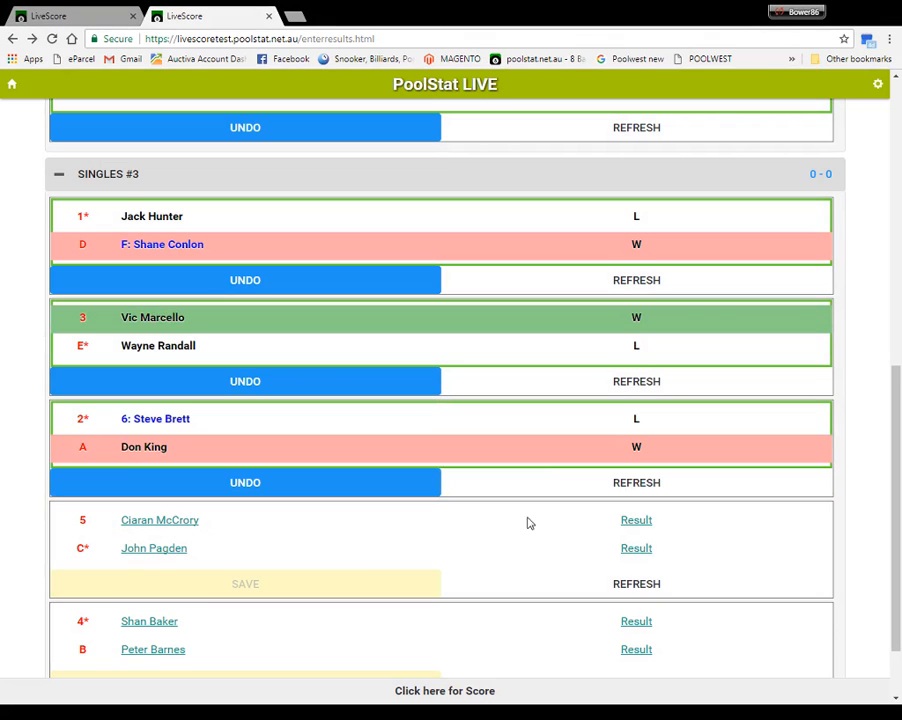
click(640, 550)
click(578, 536)
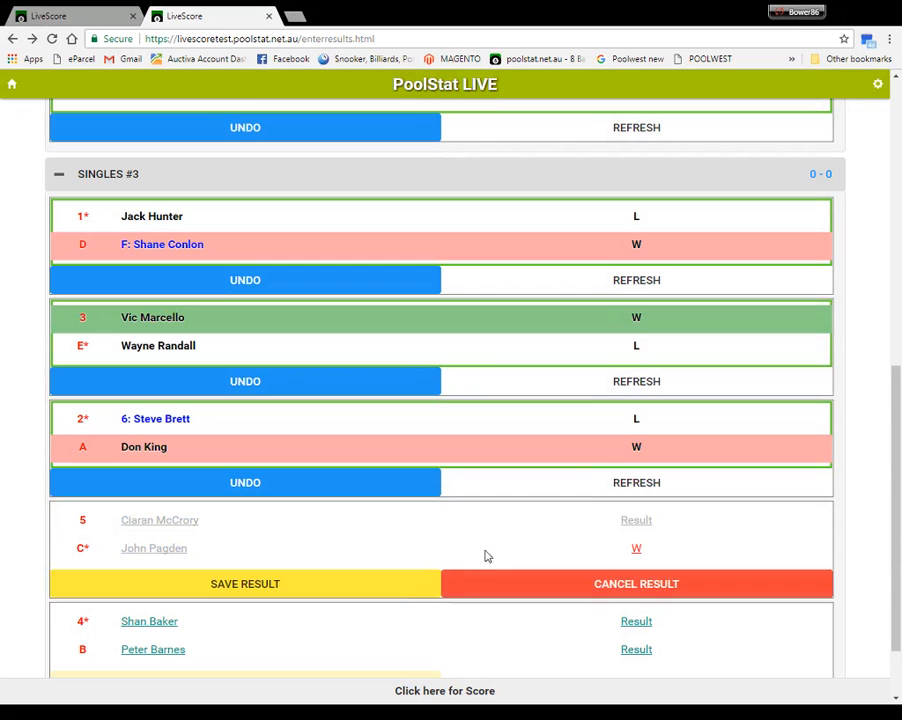
click(397, 586)
Collapse the Singles #2 results section
scroll(450, 505, up, 3)
scroll(443, 509, up, 5)
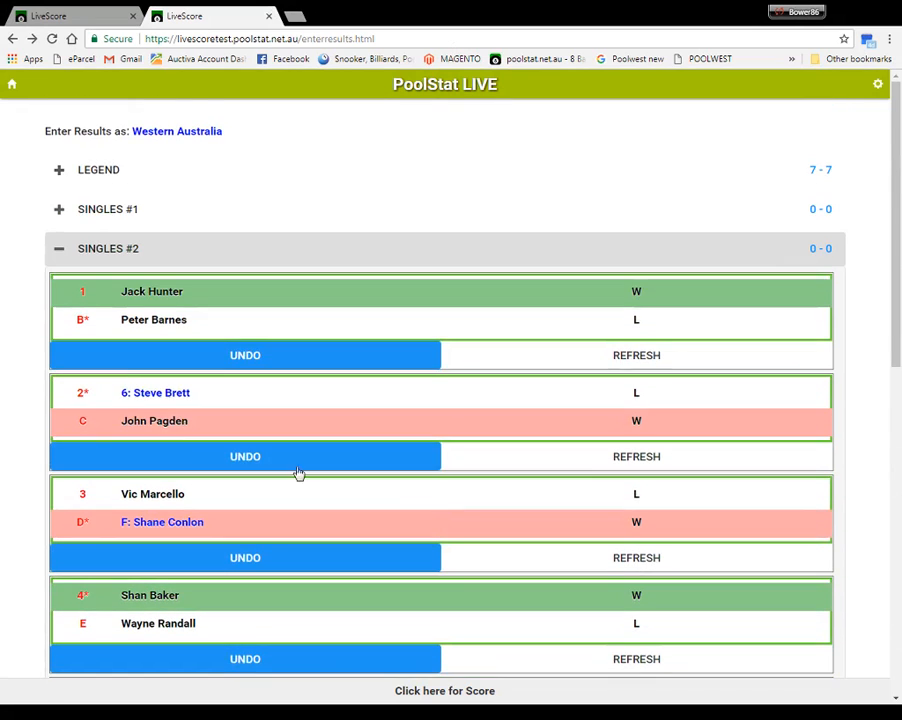
click(57, 249)
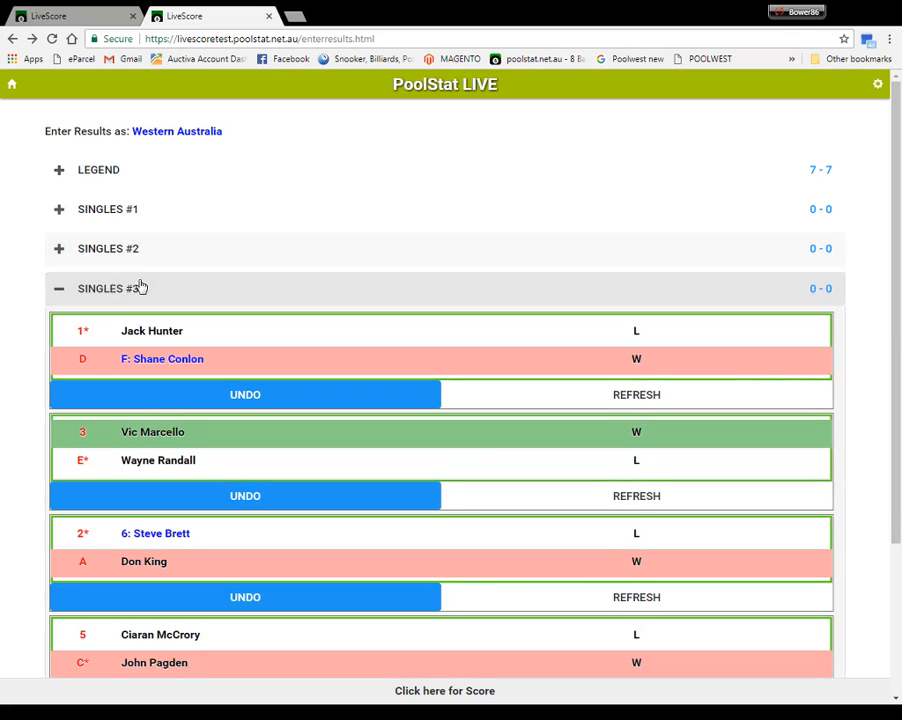
scroll(244, 330, down, 1)
scroll(240, 331, up, 1)
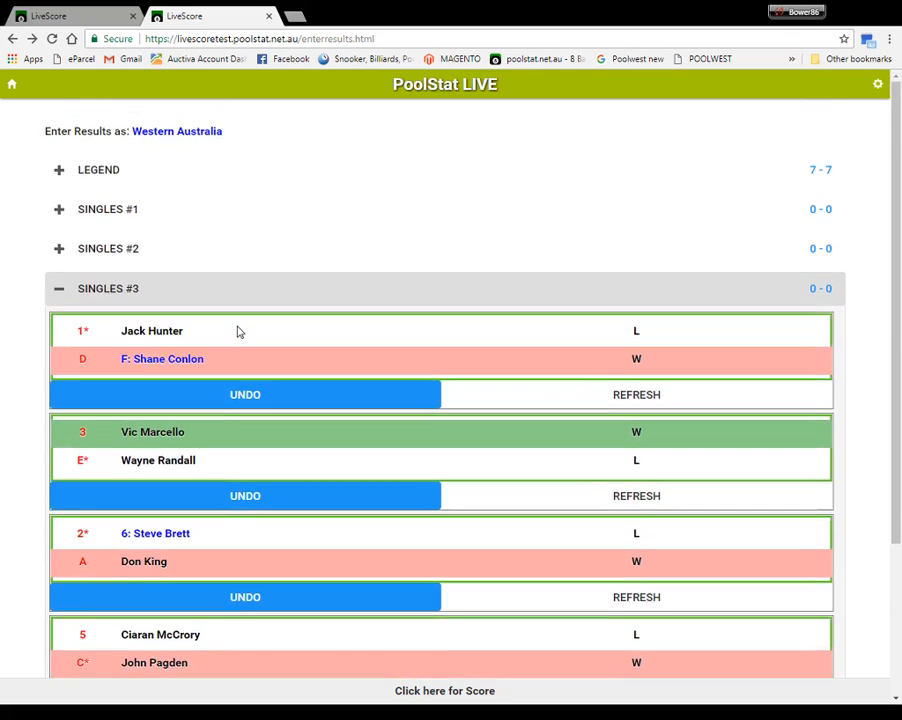
Save the last Singles #3 frame as Won for position 4 against B, and collapse the Singles #3 section
scroll(236, 330, down, 3)
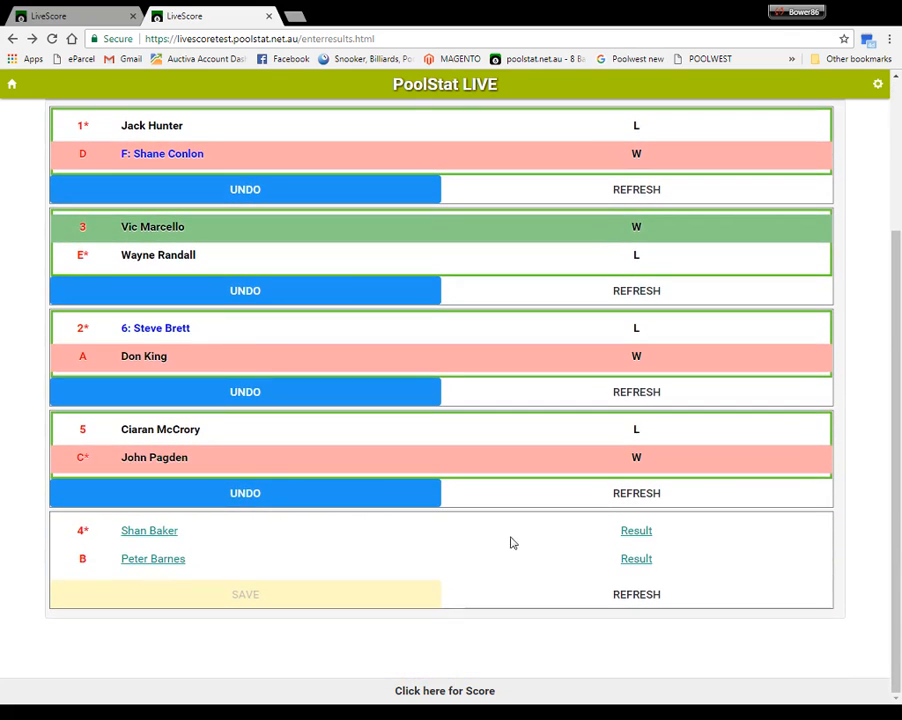
click(632, 531)
click(584, 524)
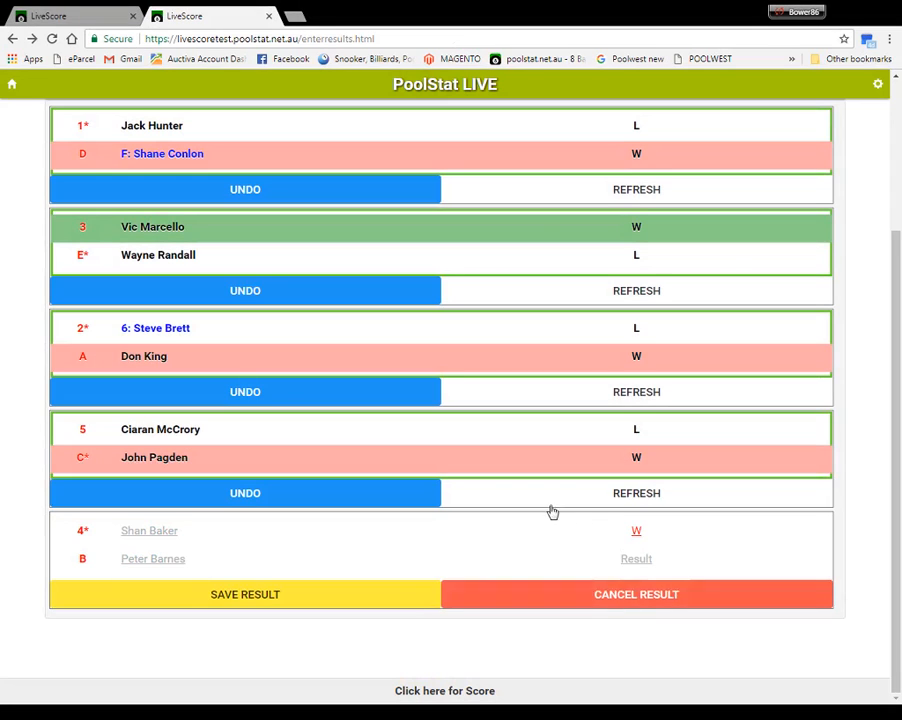
click(356, 594)
scroll(368, 515, up, 3)
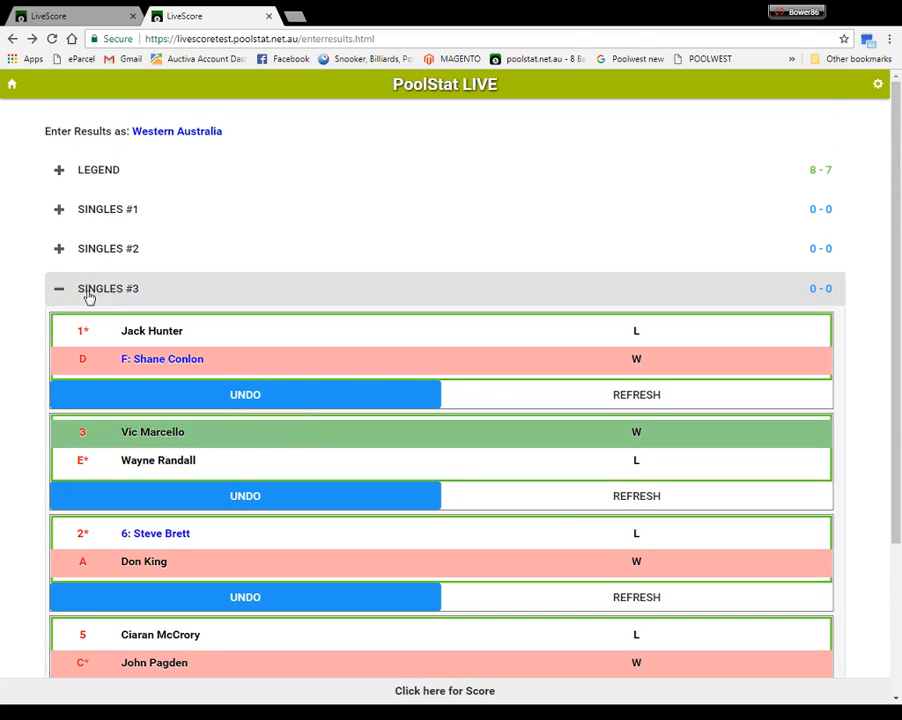
click(58, 290)
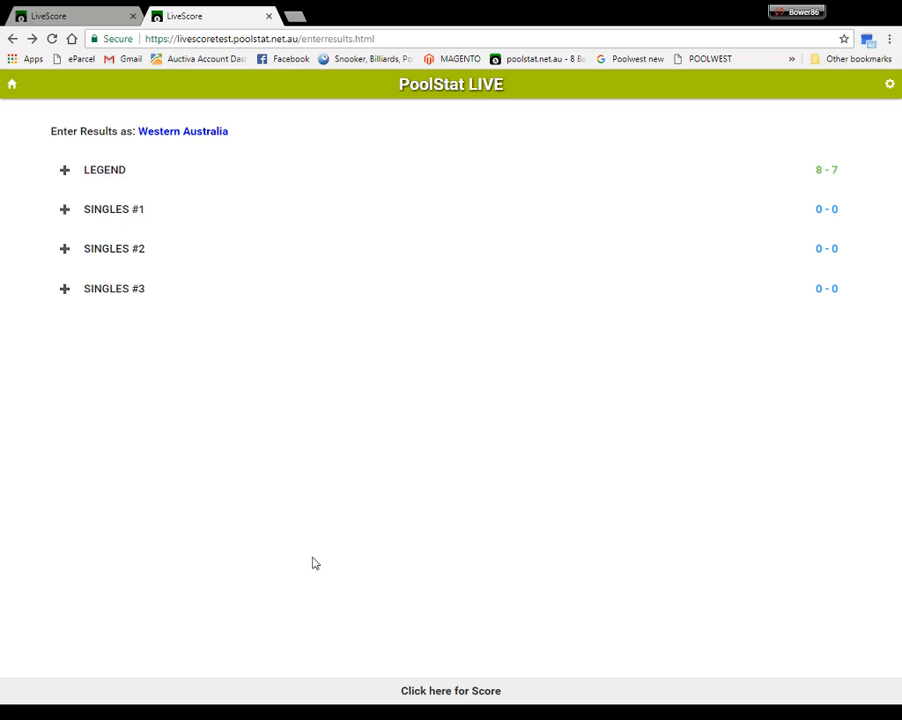
Open Finalise Match from the home page and review the final score, player summary and captain's comment section
click(12, 89)
scroll(338, 310, down, 1)
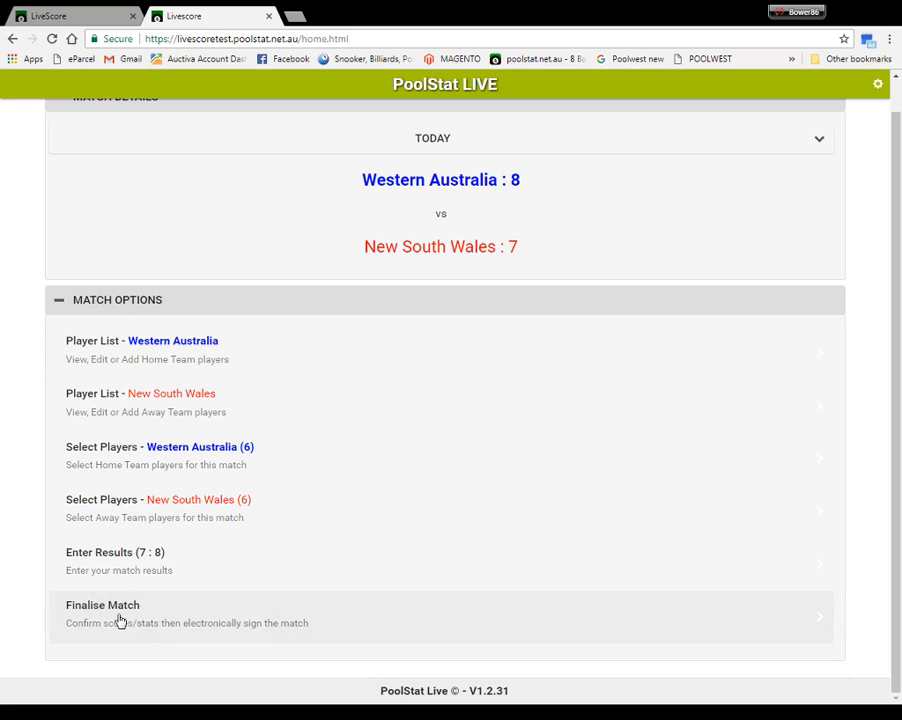
click(119, 622)
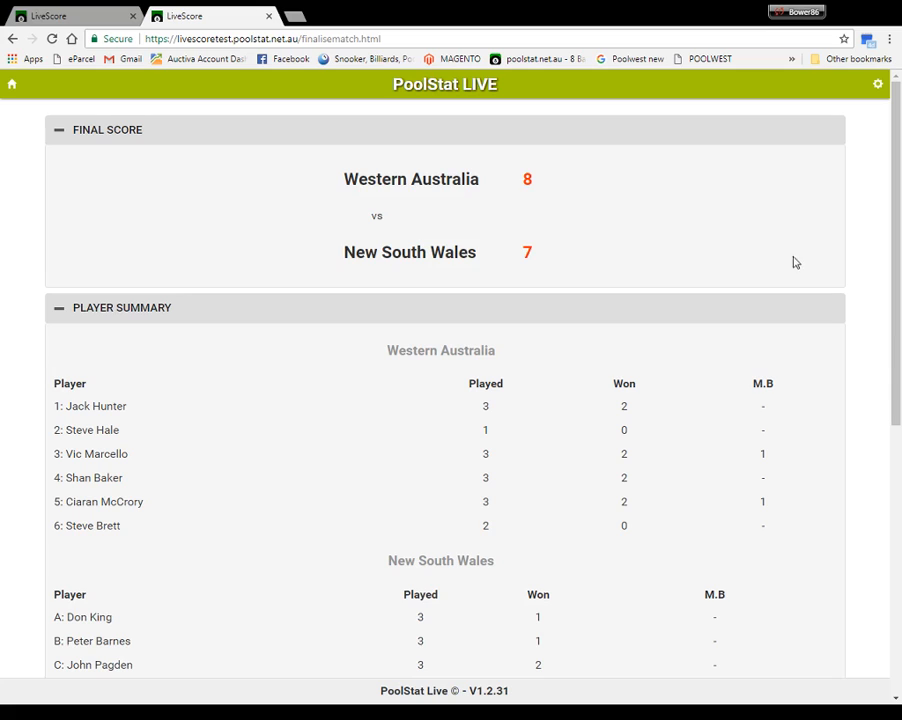
scroll(813, 244, down, 2)
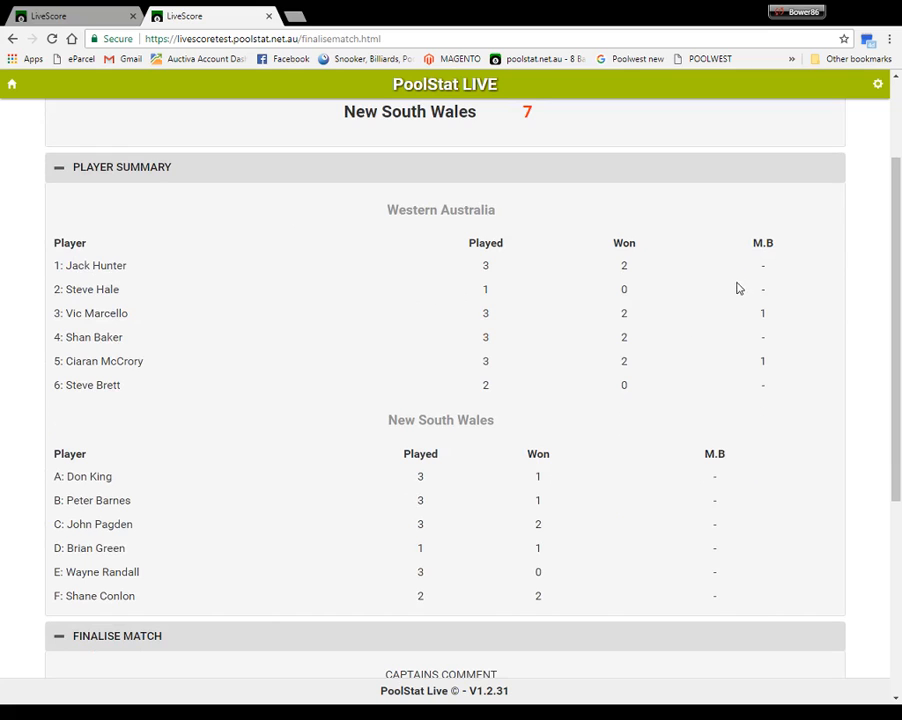
scroll(737, 289, down, 2)
scroll(724, 296, down, 3)
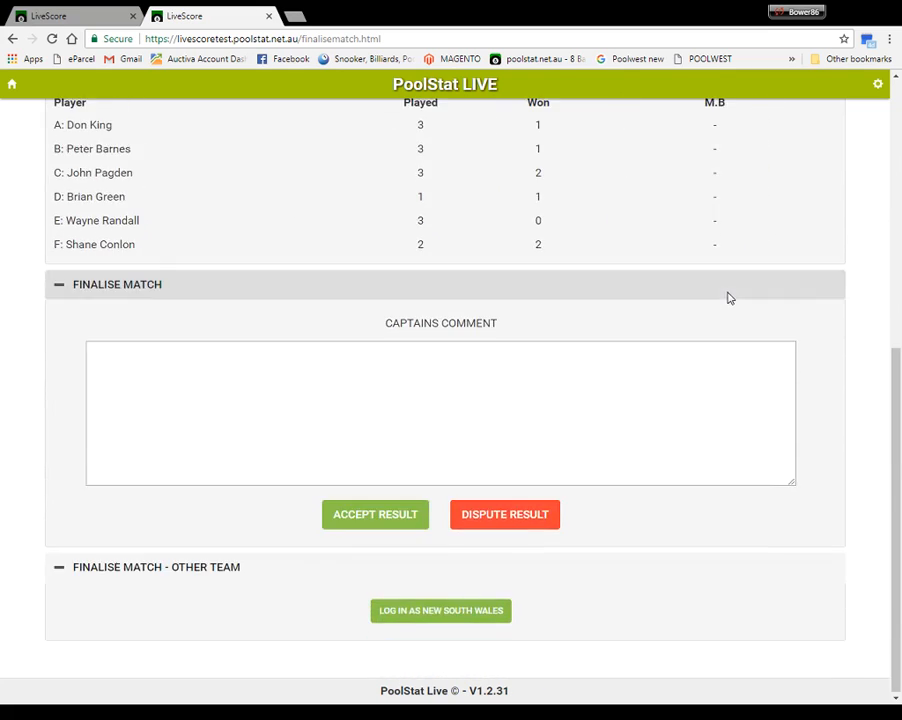
click(336, 369)
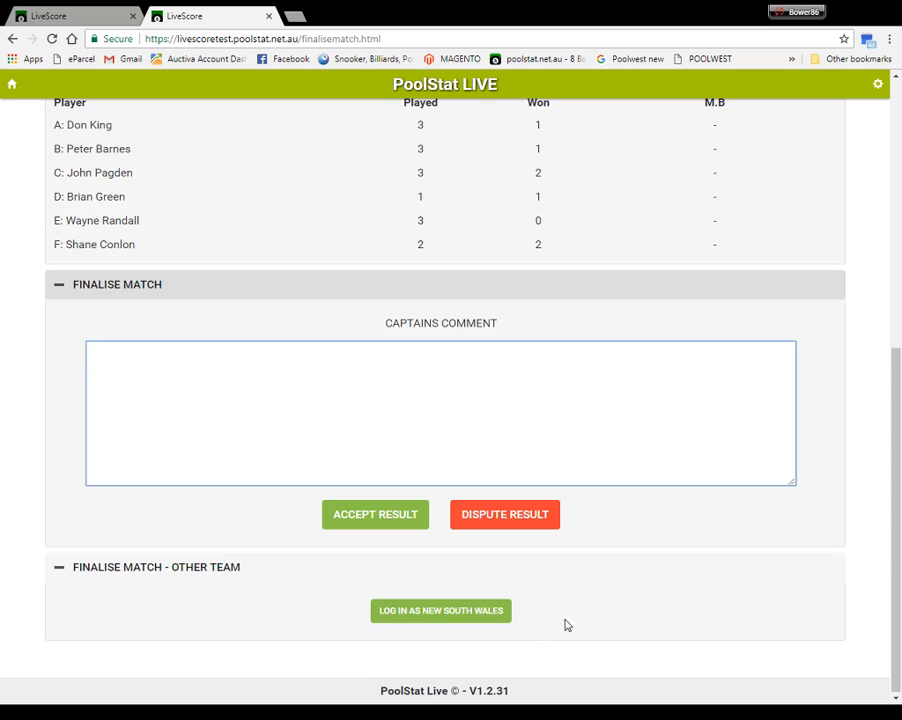
Try the New South Wales login by entering a team password, and cancel the other team confirmation without submitting it
click(428, 612)
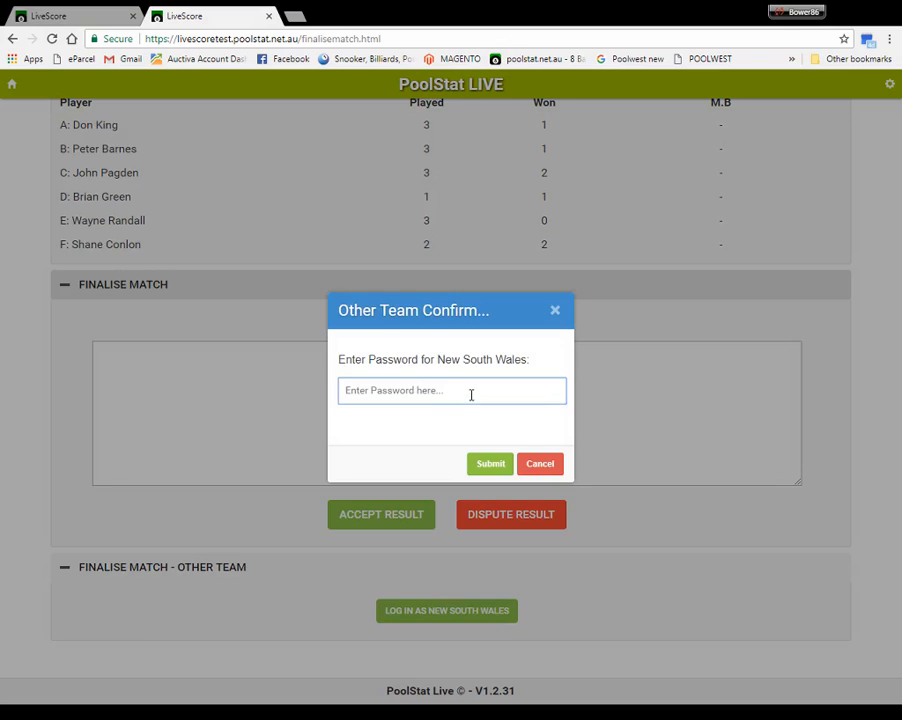
text(•••••)
drag(429, 400, 313, 401)
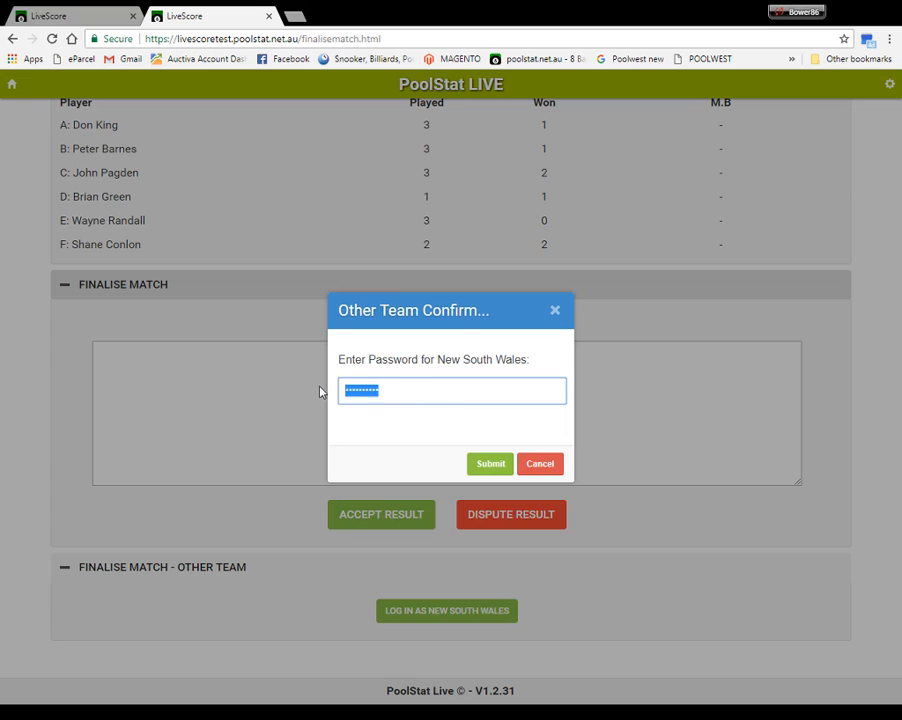
key(BackSpace)
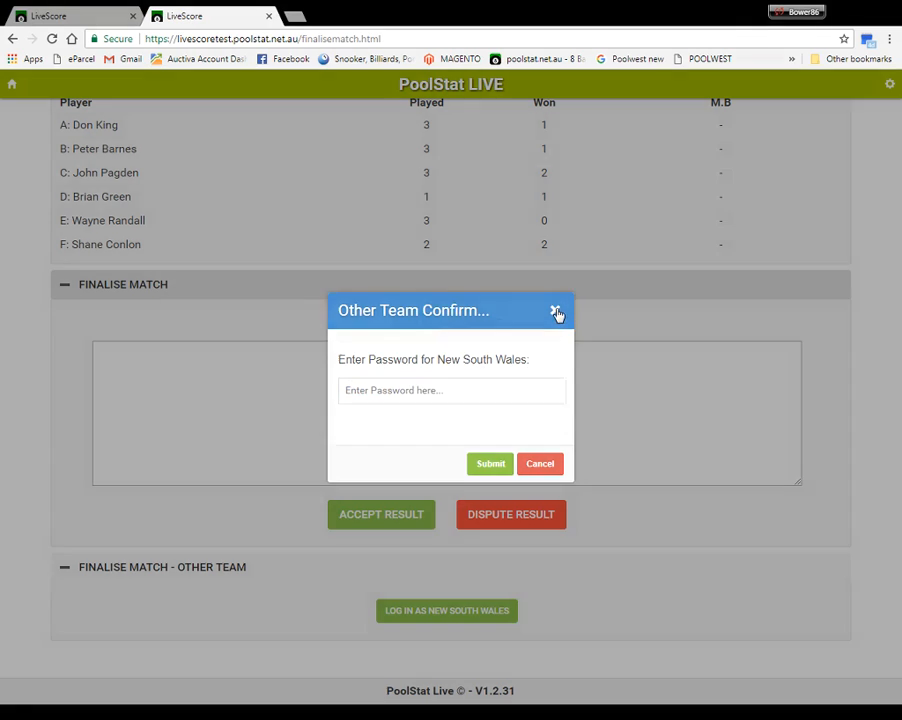
click(555, 311)
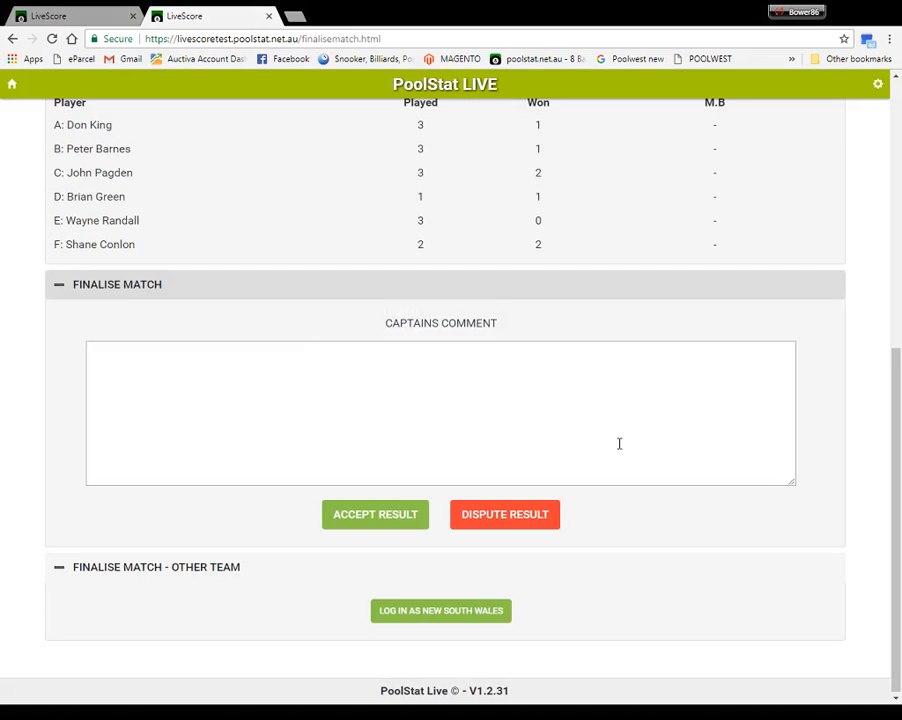
scroll(619, 443, up, 5)
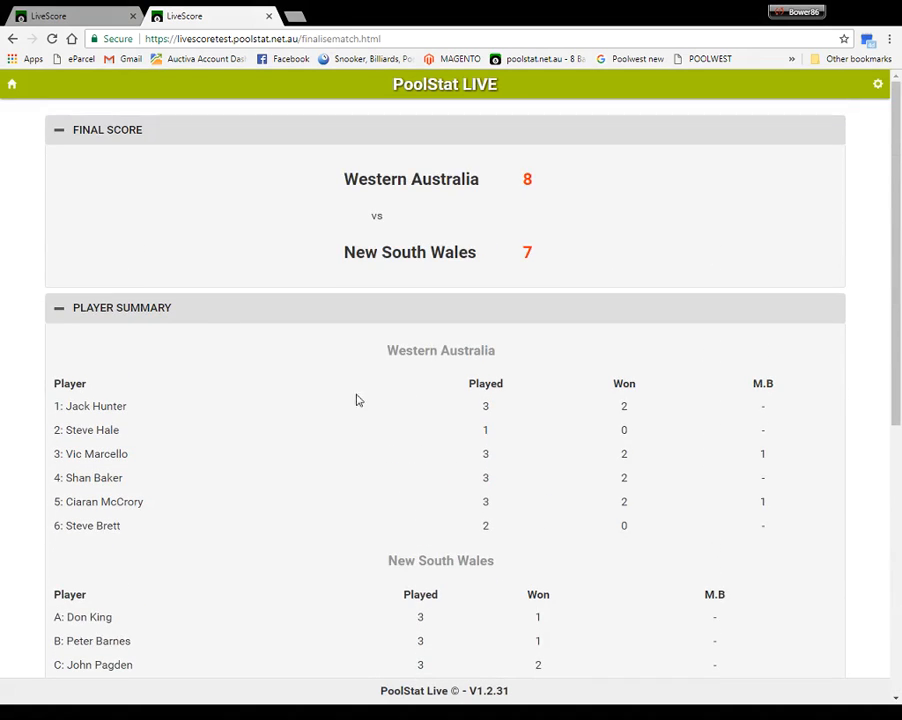